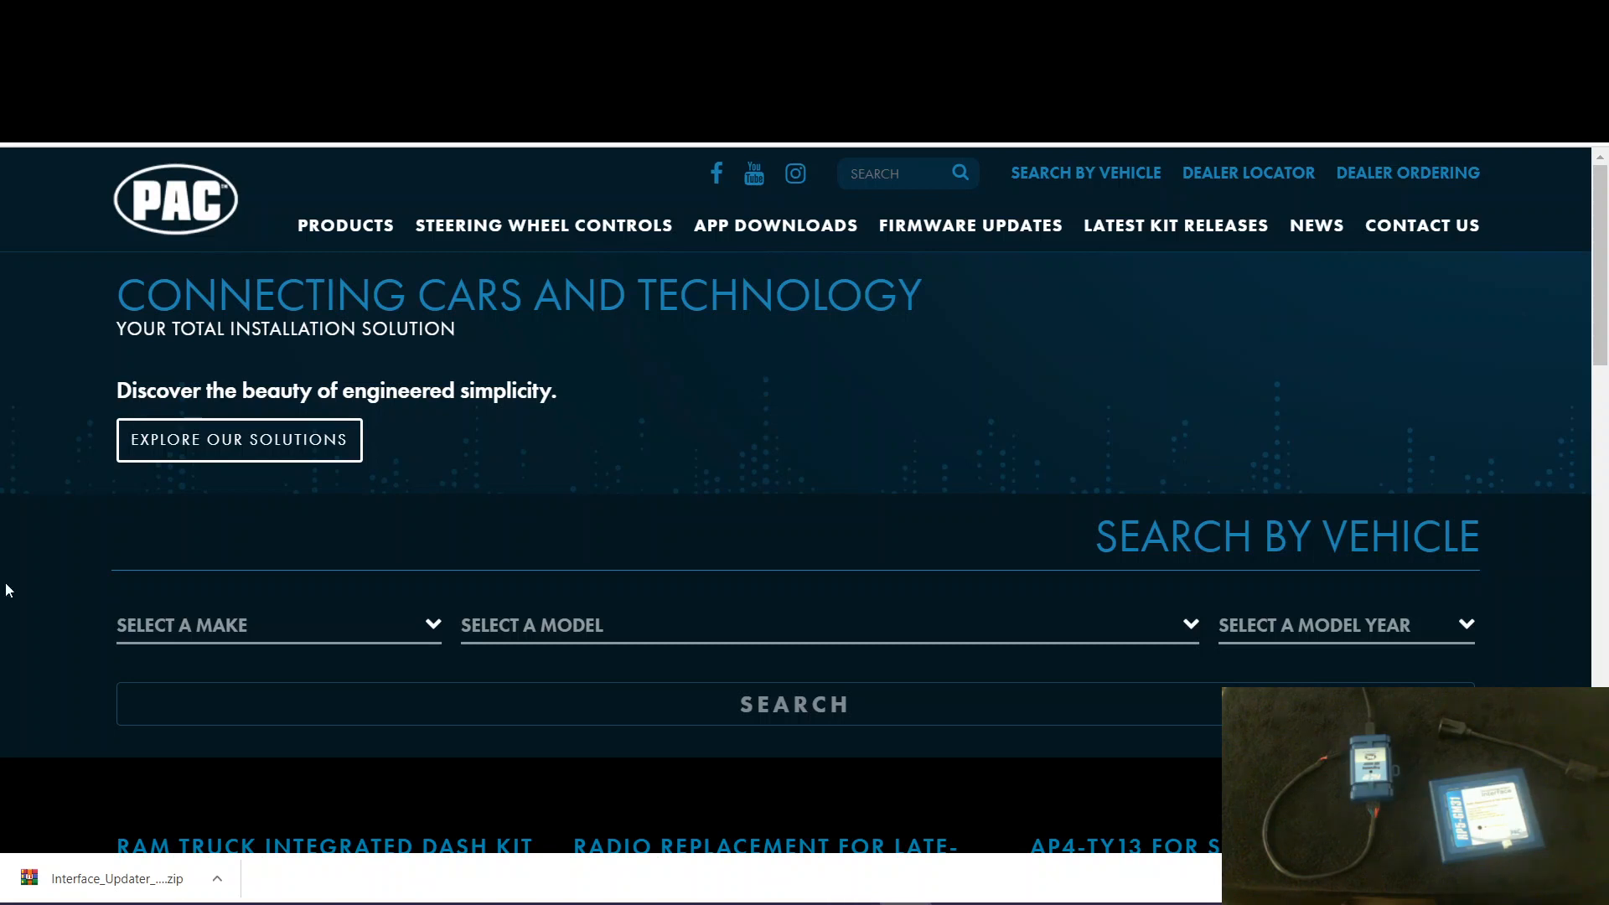
- Search the PAC site for RP5-GM31 and open its product page
click(878, 165)
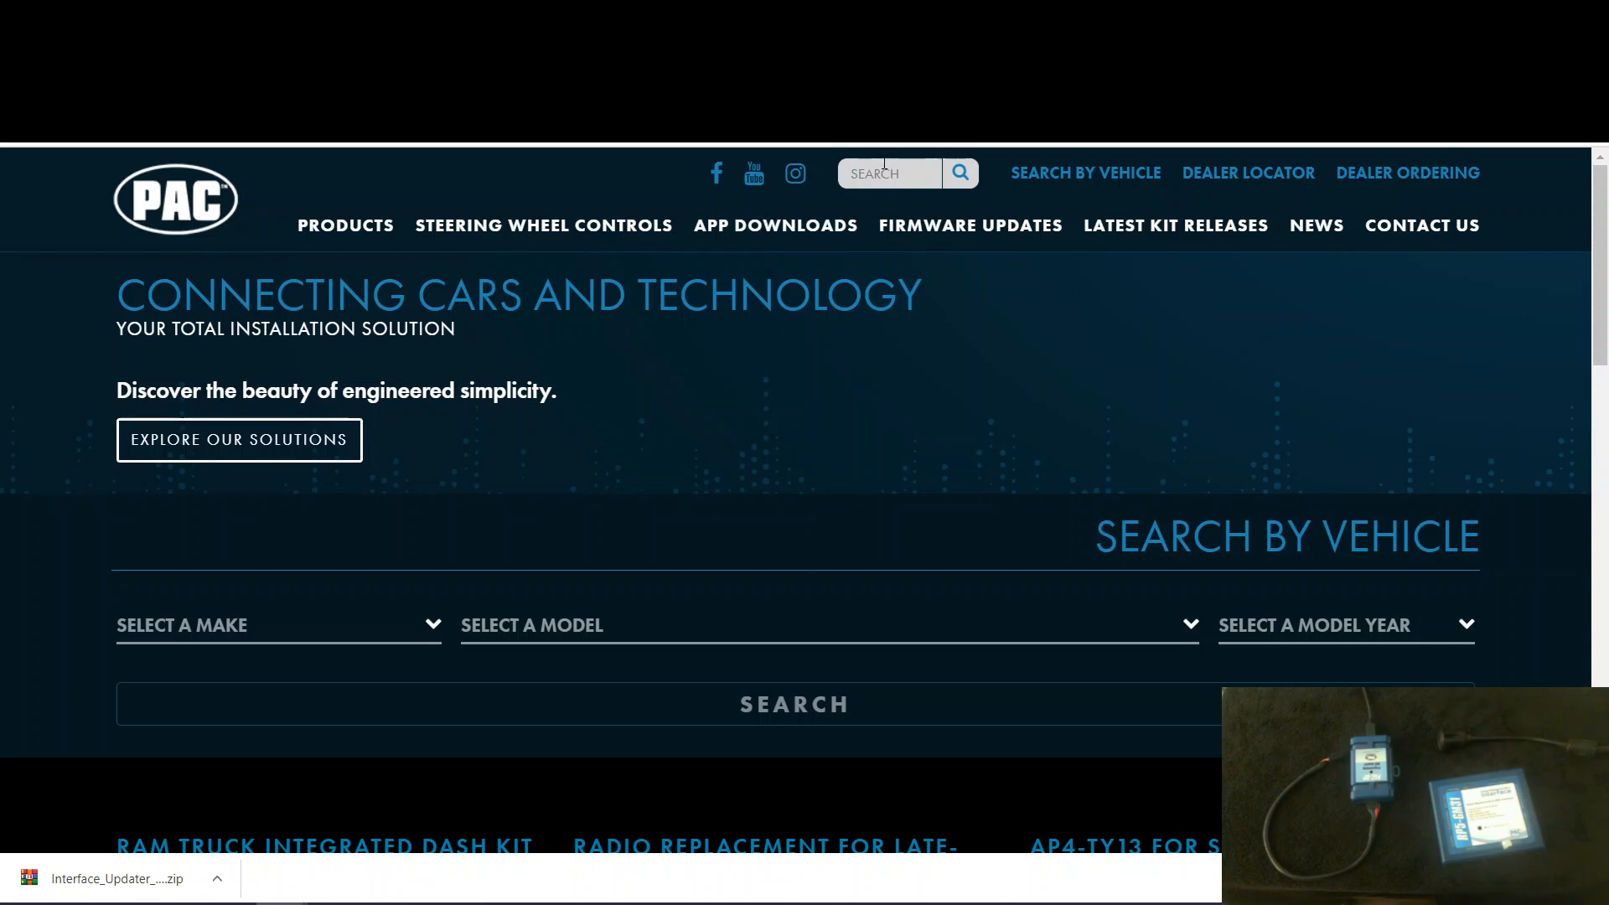
text(RP5)
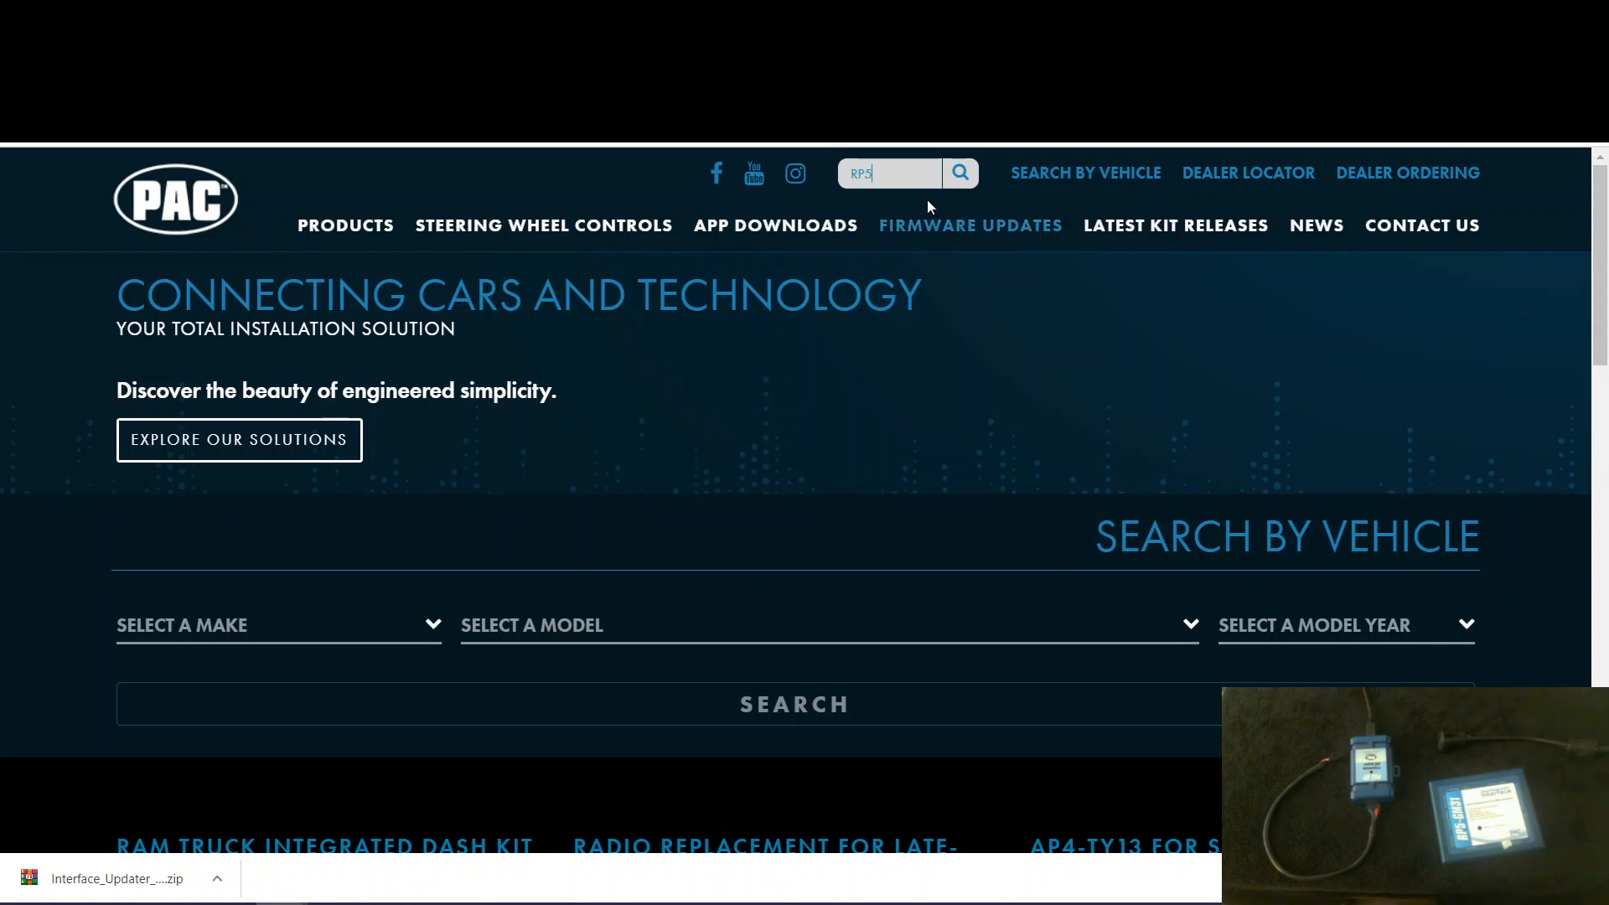
text(-GM31)
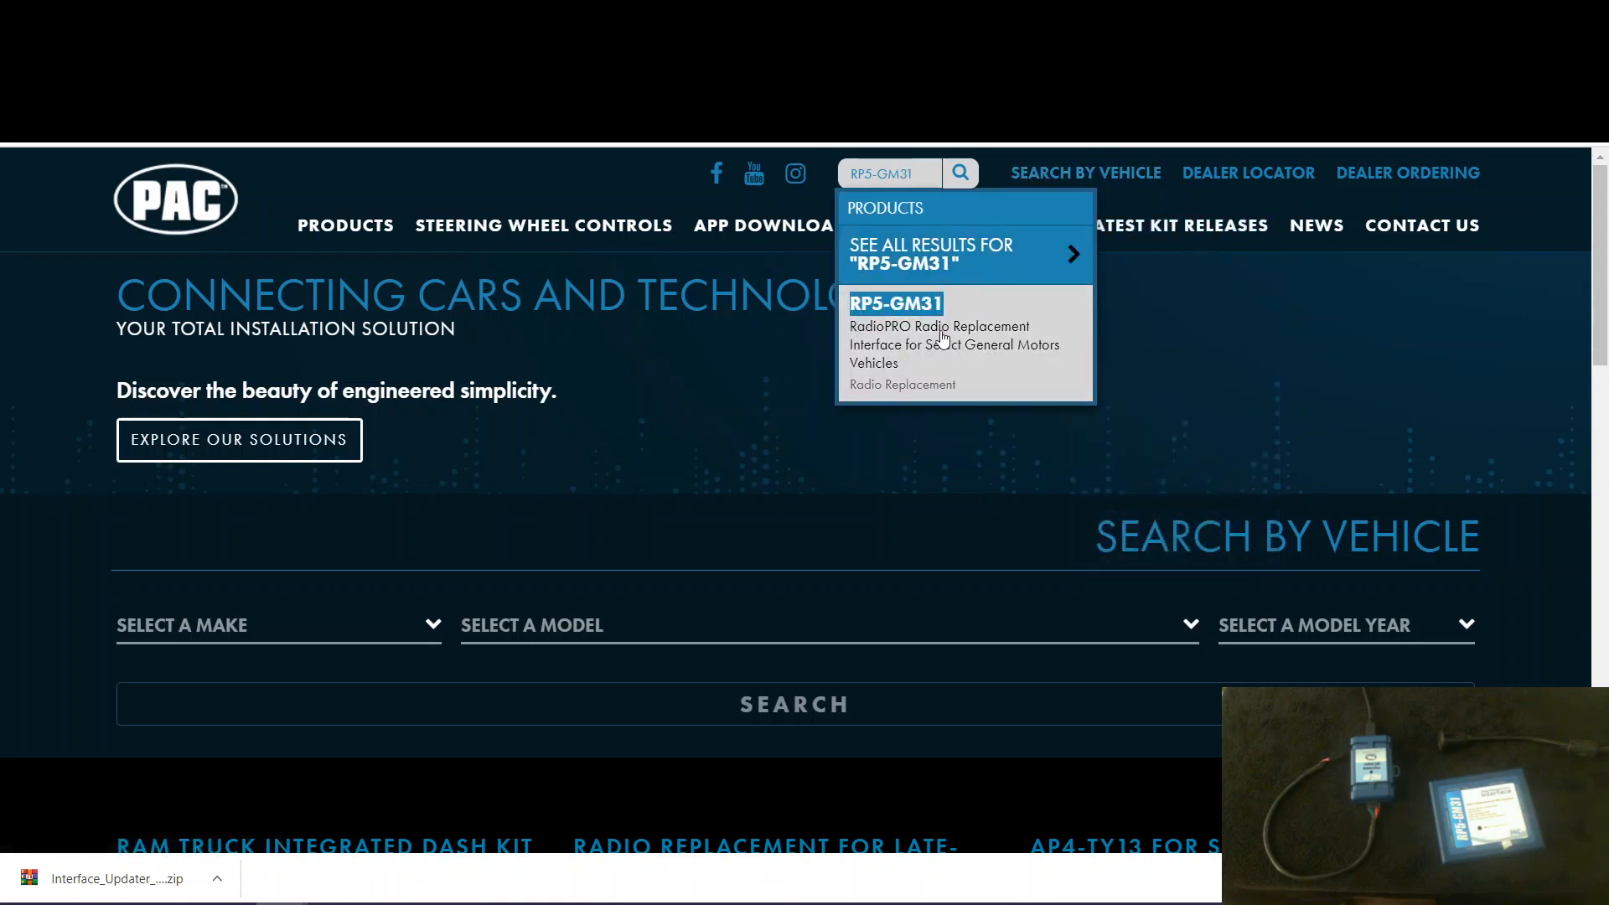
click(942, 338)
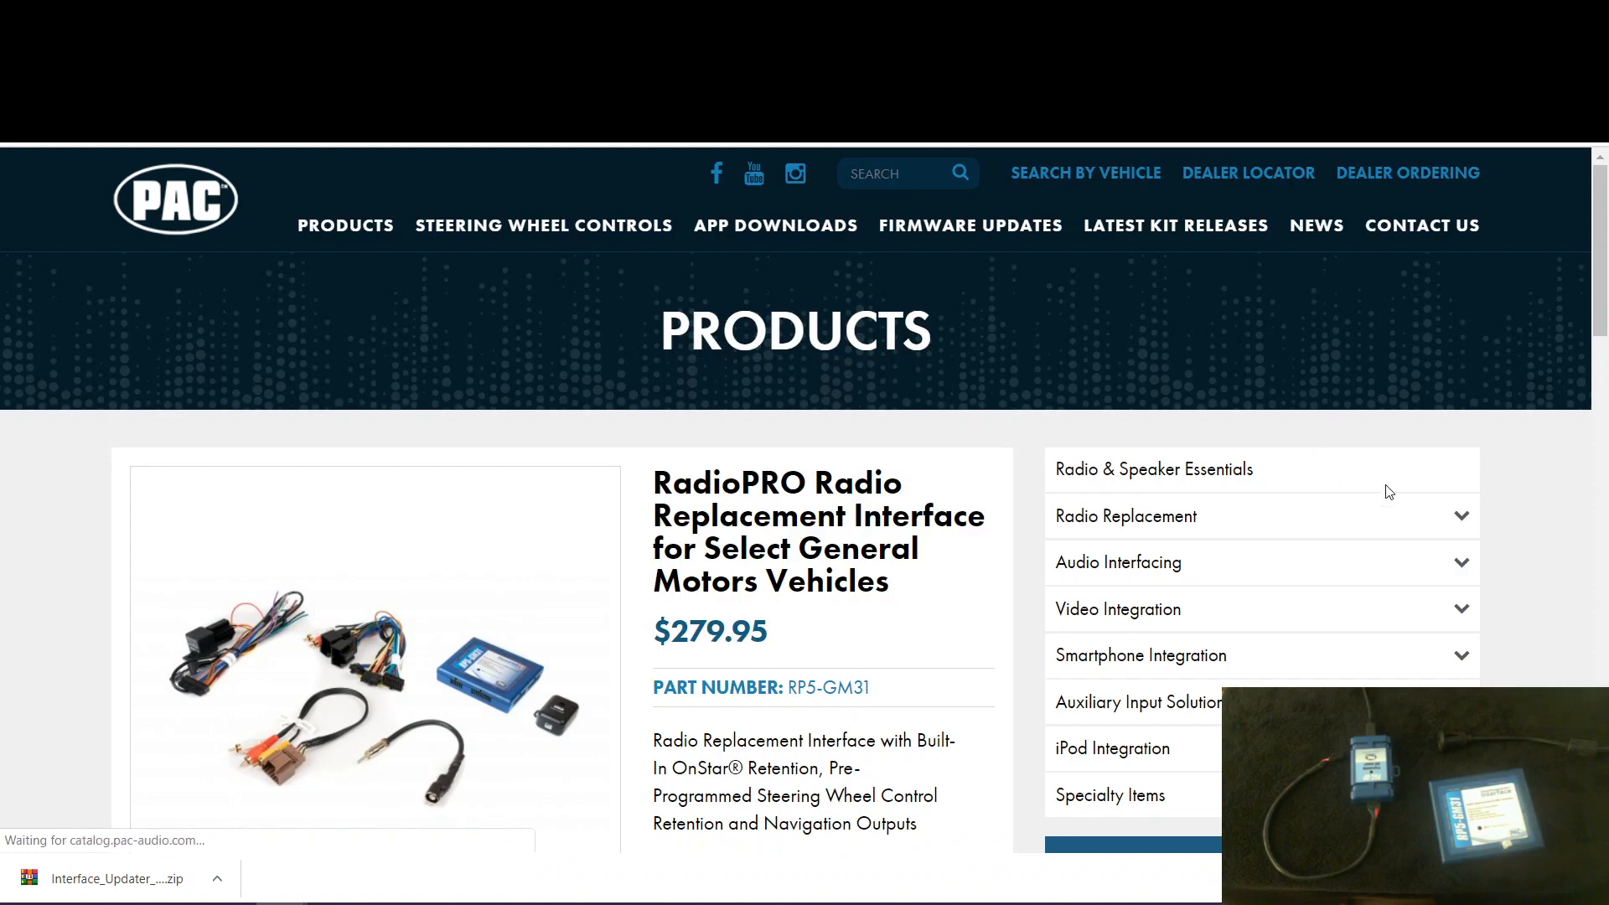
- Display the firmware and revision information for the RP5-GM31 interface
scroll(754, 598, down, 4)
scroll(754, 598, down, 2)
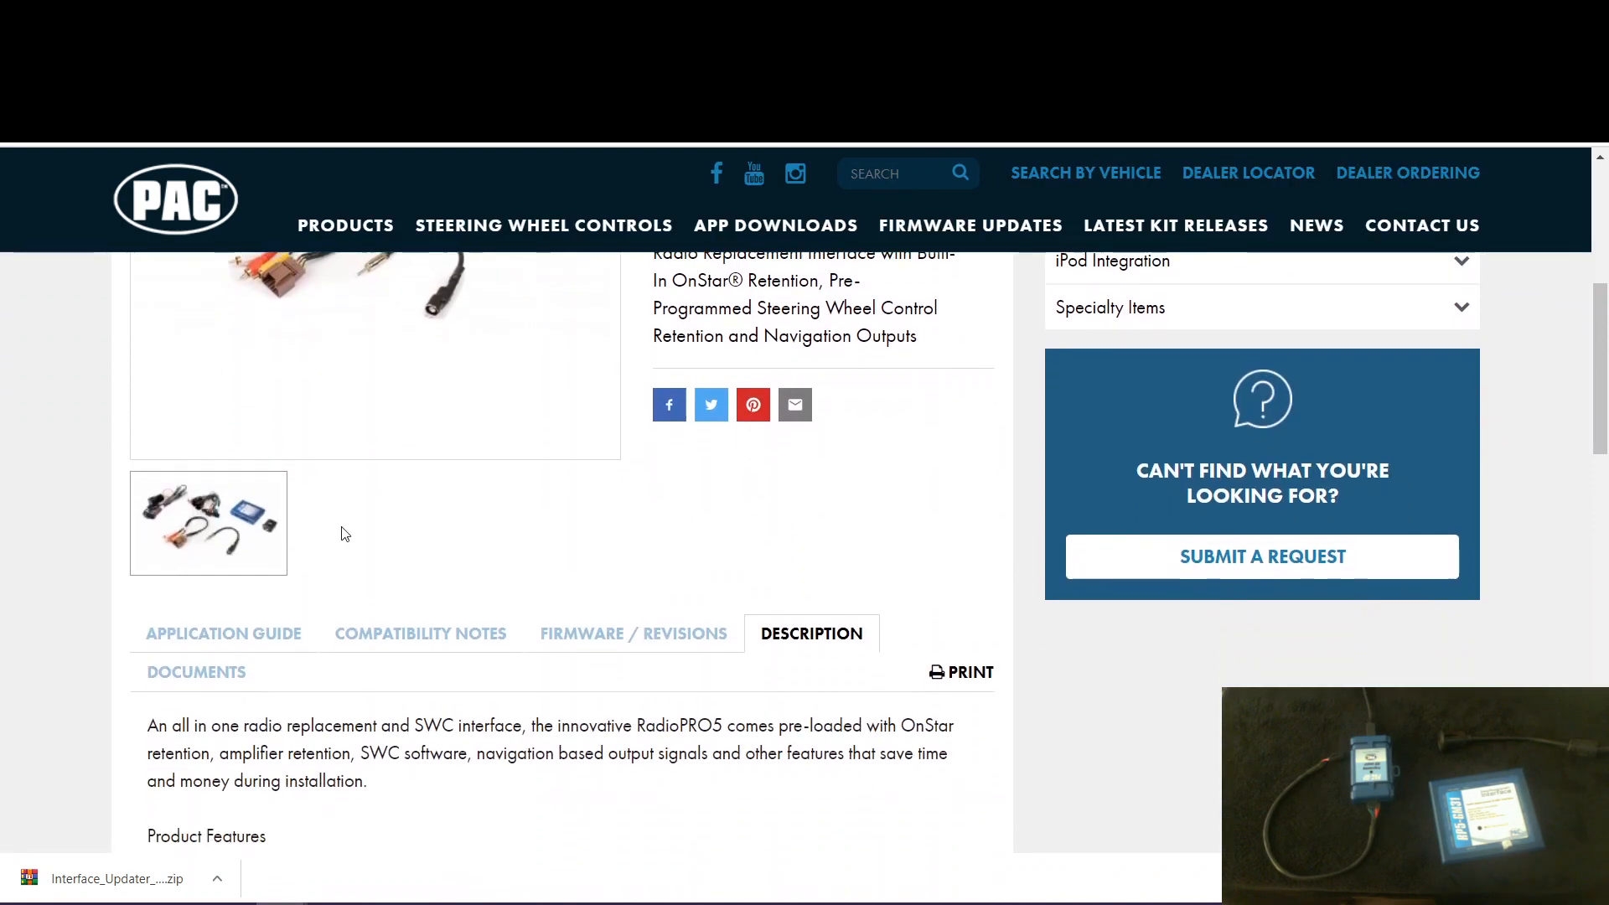
click(584, 605)
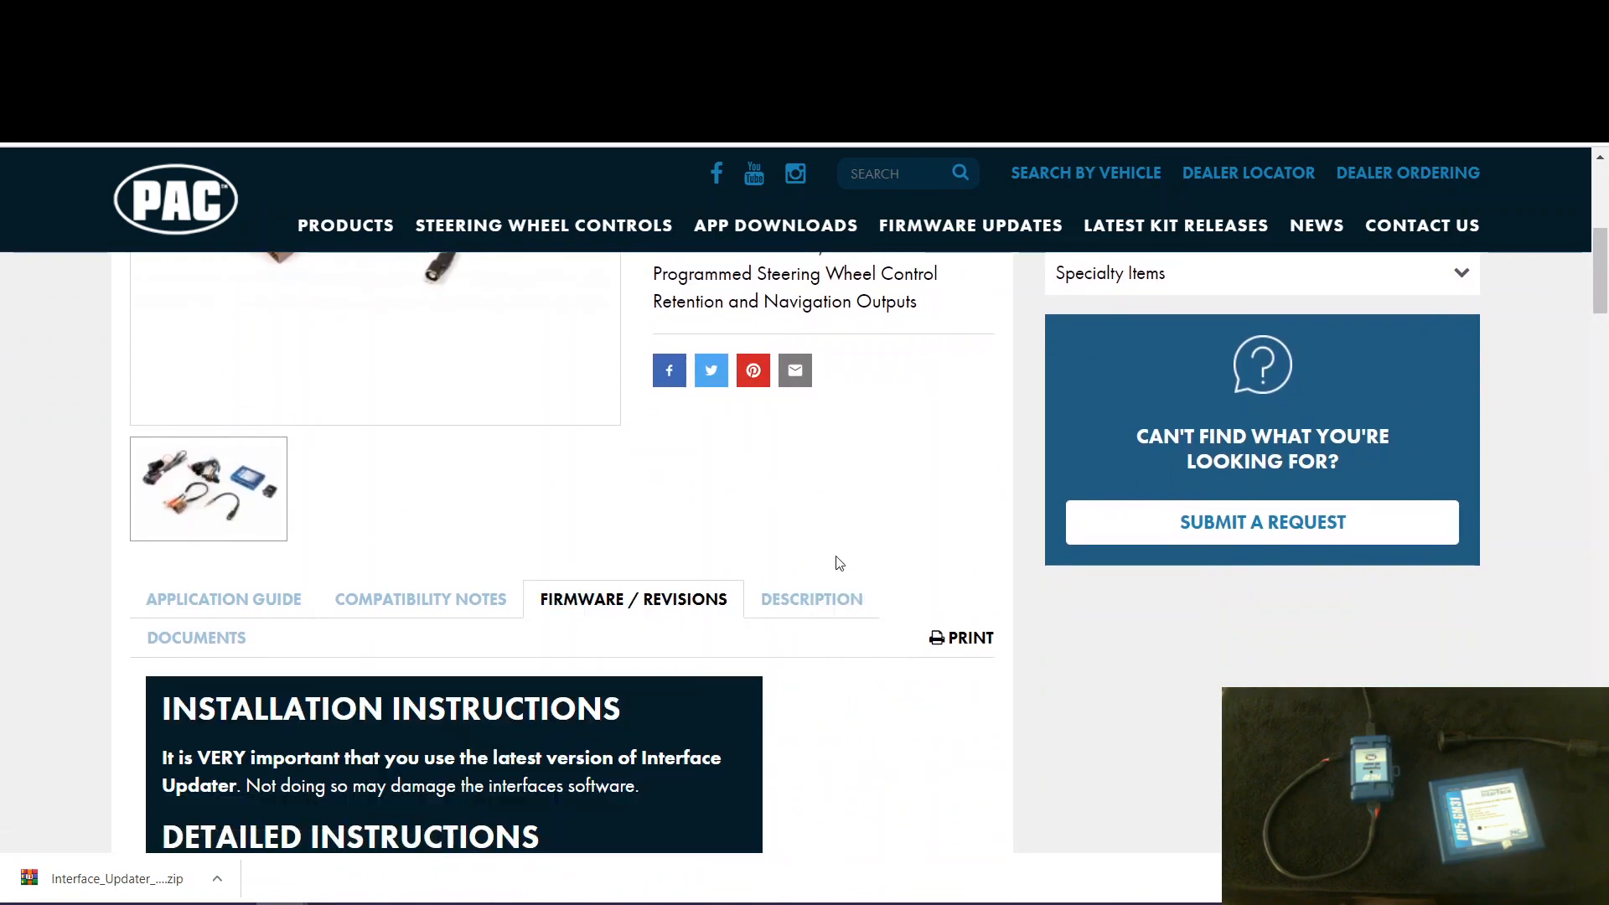
- Read the firmware installation instructions, the important revision-number note and the release notes for the first listed firmware
scroll(883, 567, down, 4)
scroll(916, 581, down, 1)
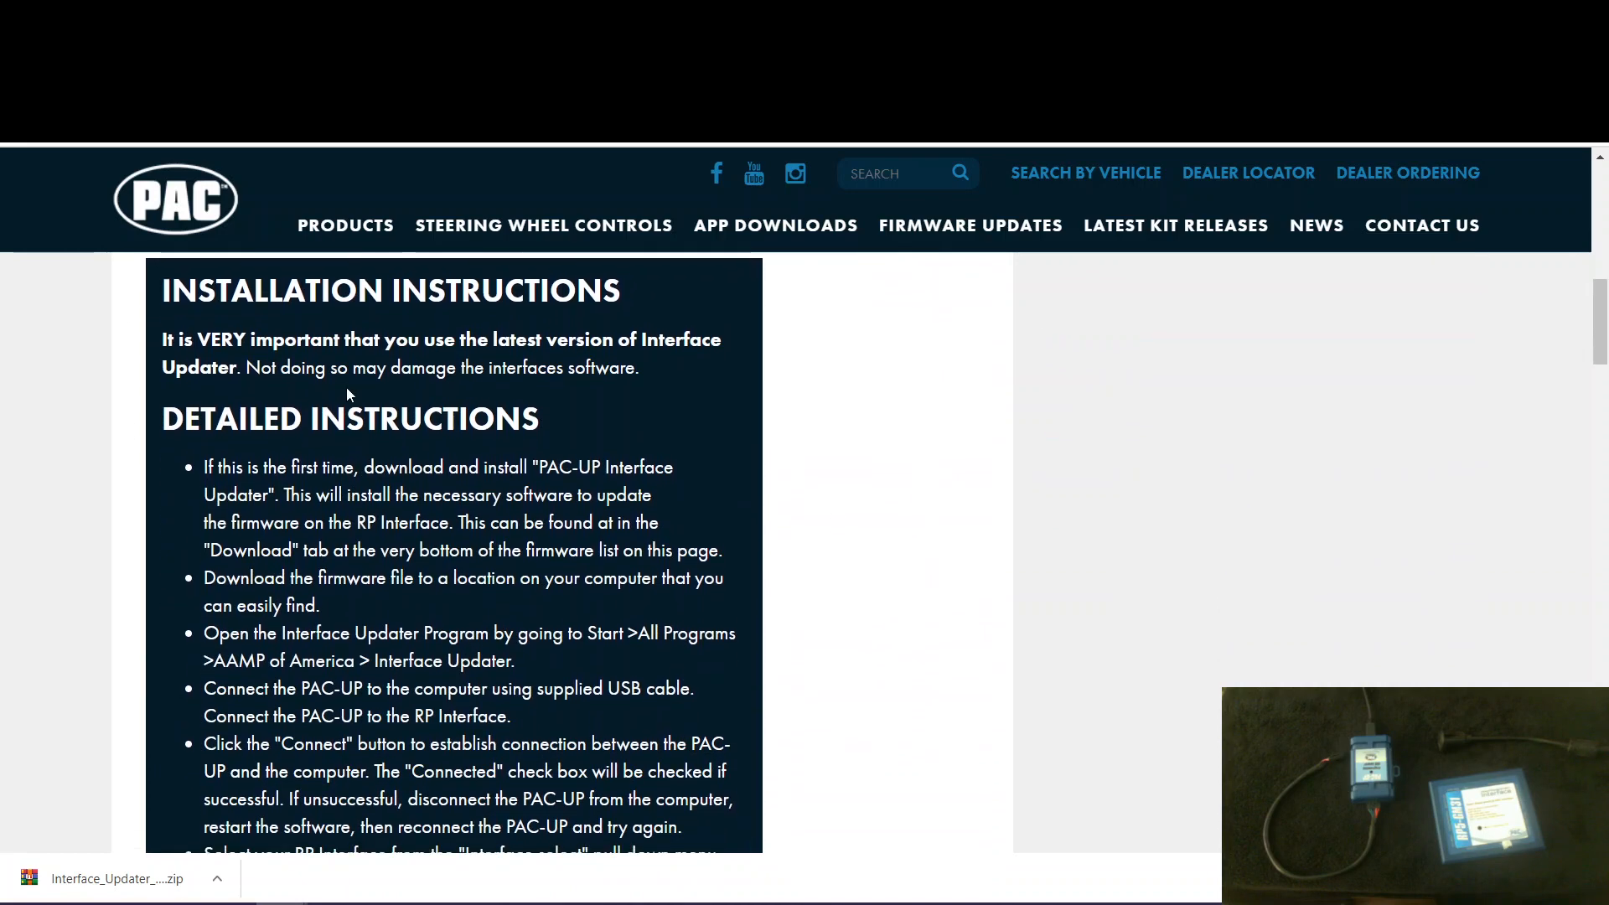
scroll(435, 478, down, 2)
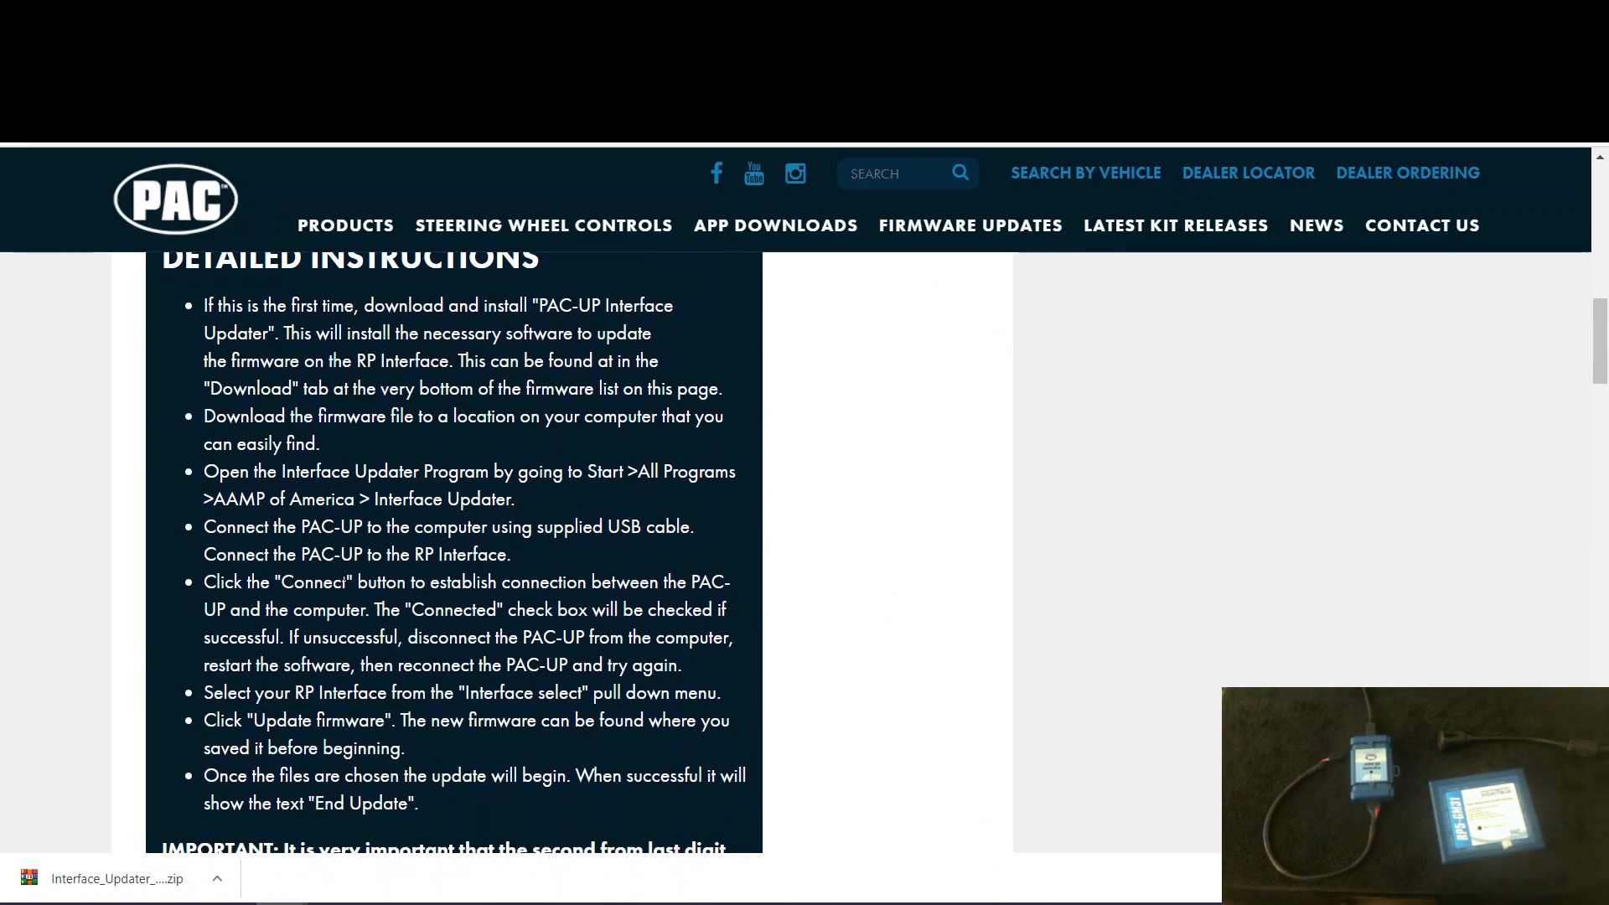
scroll(435, 478, down, 3)
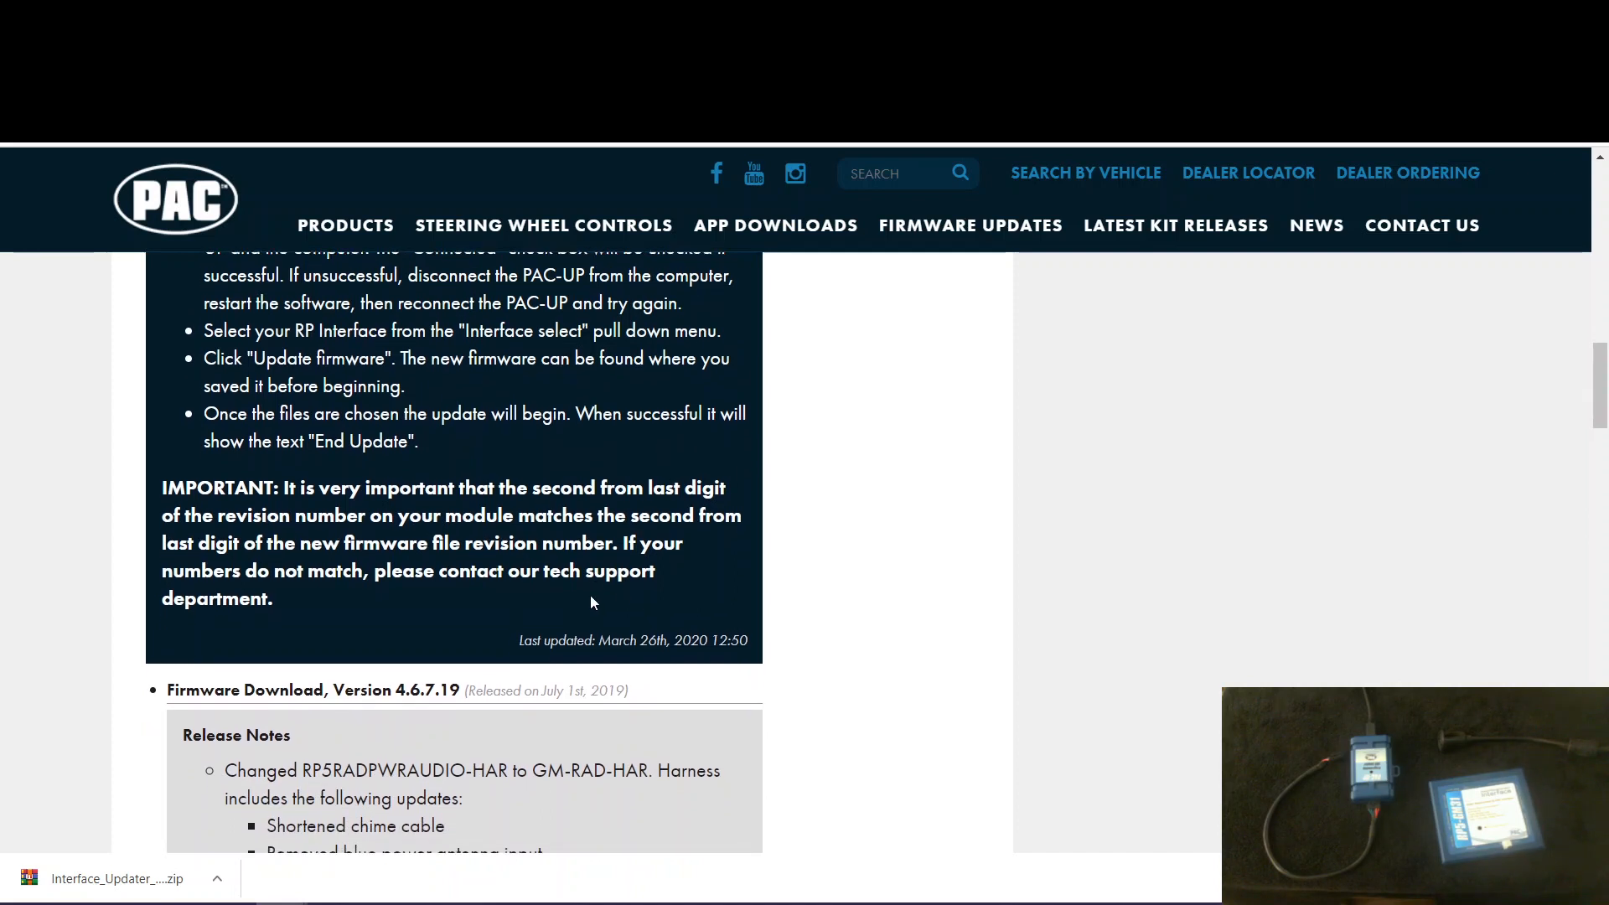
scroll(590, 597, up, 5)
scroll(590, 602, down, 6)
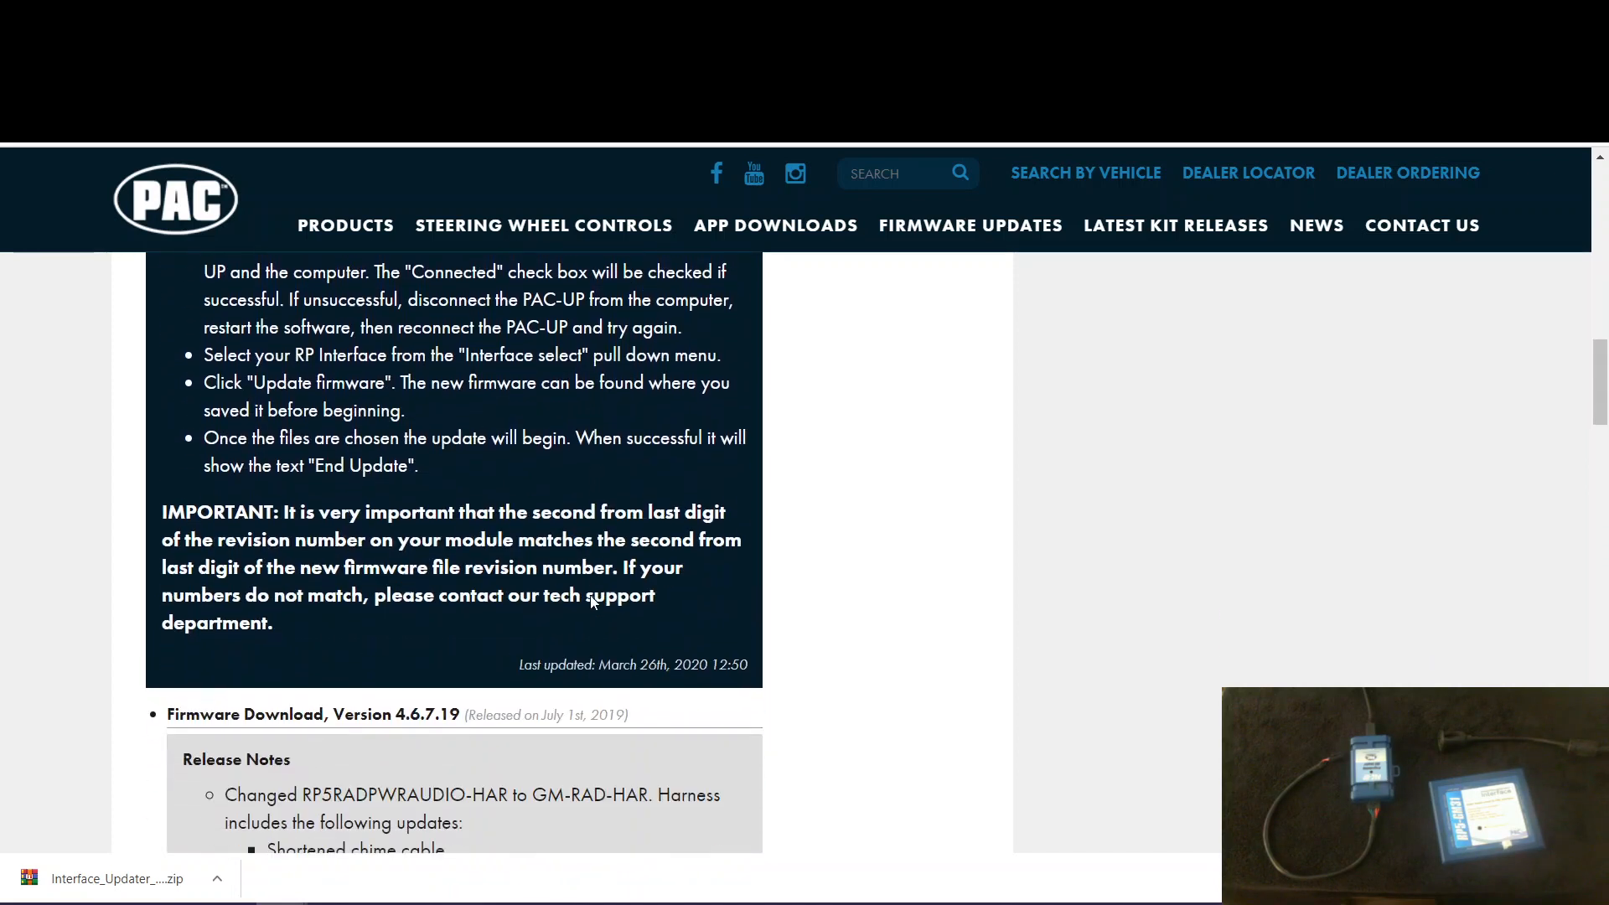
scroll(590, 597, down, 1)
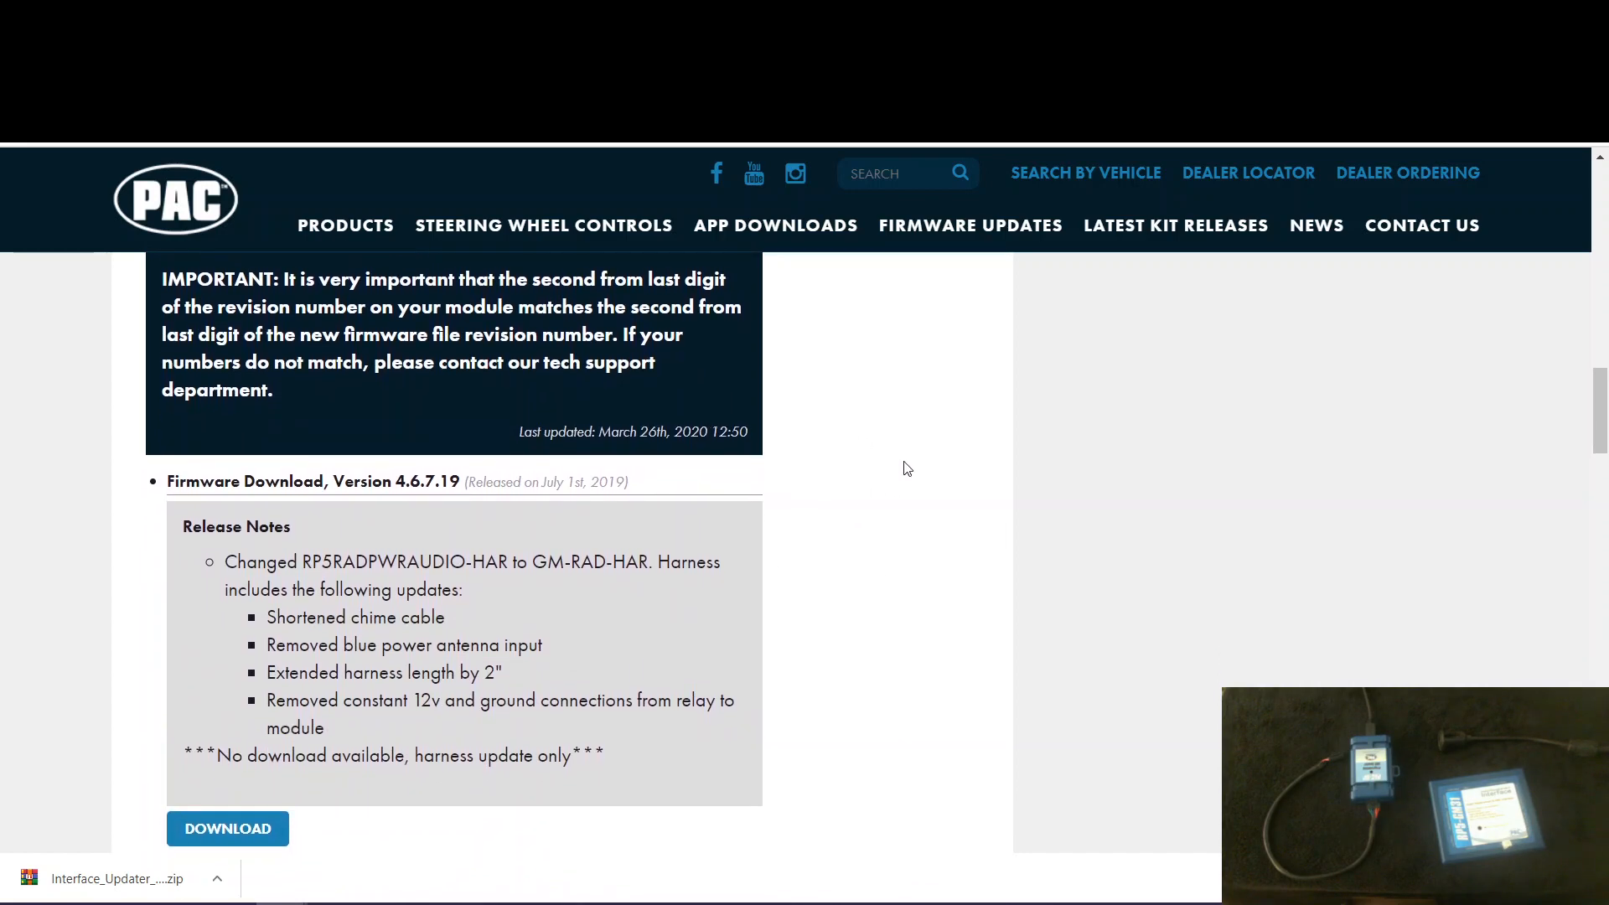
scroll(726, 522, up, 6)
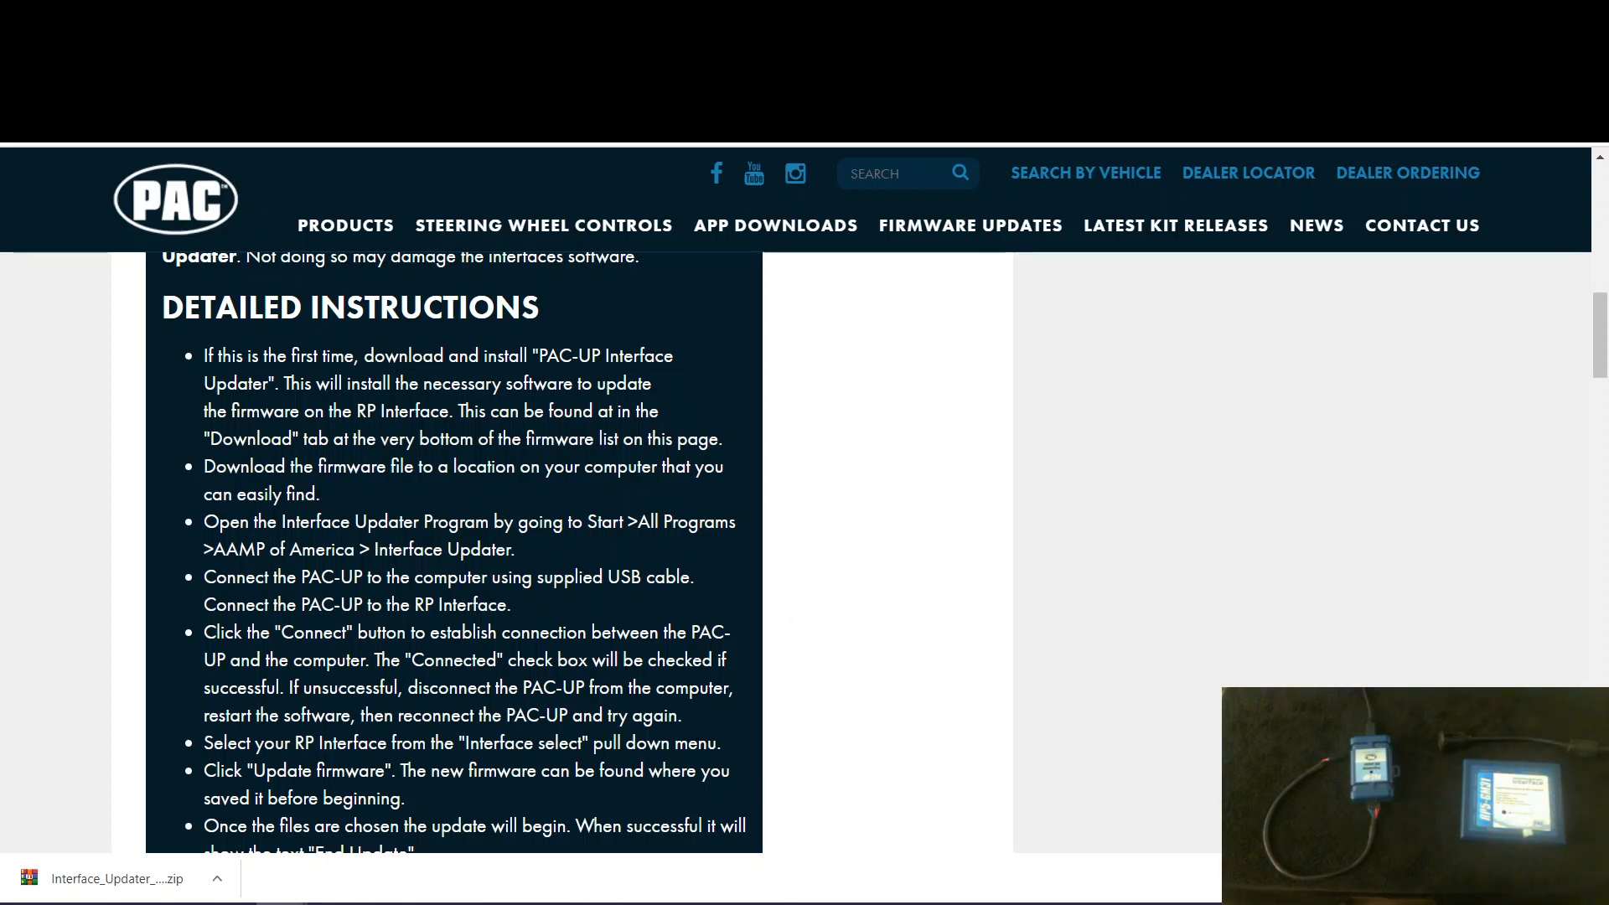
scroll(1425, 435, down, 4)
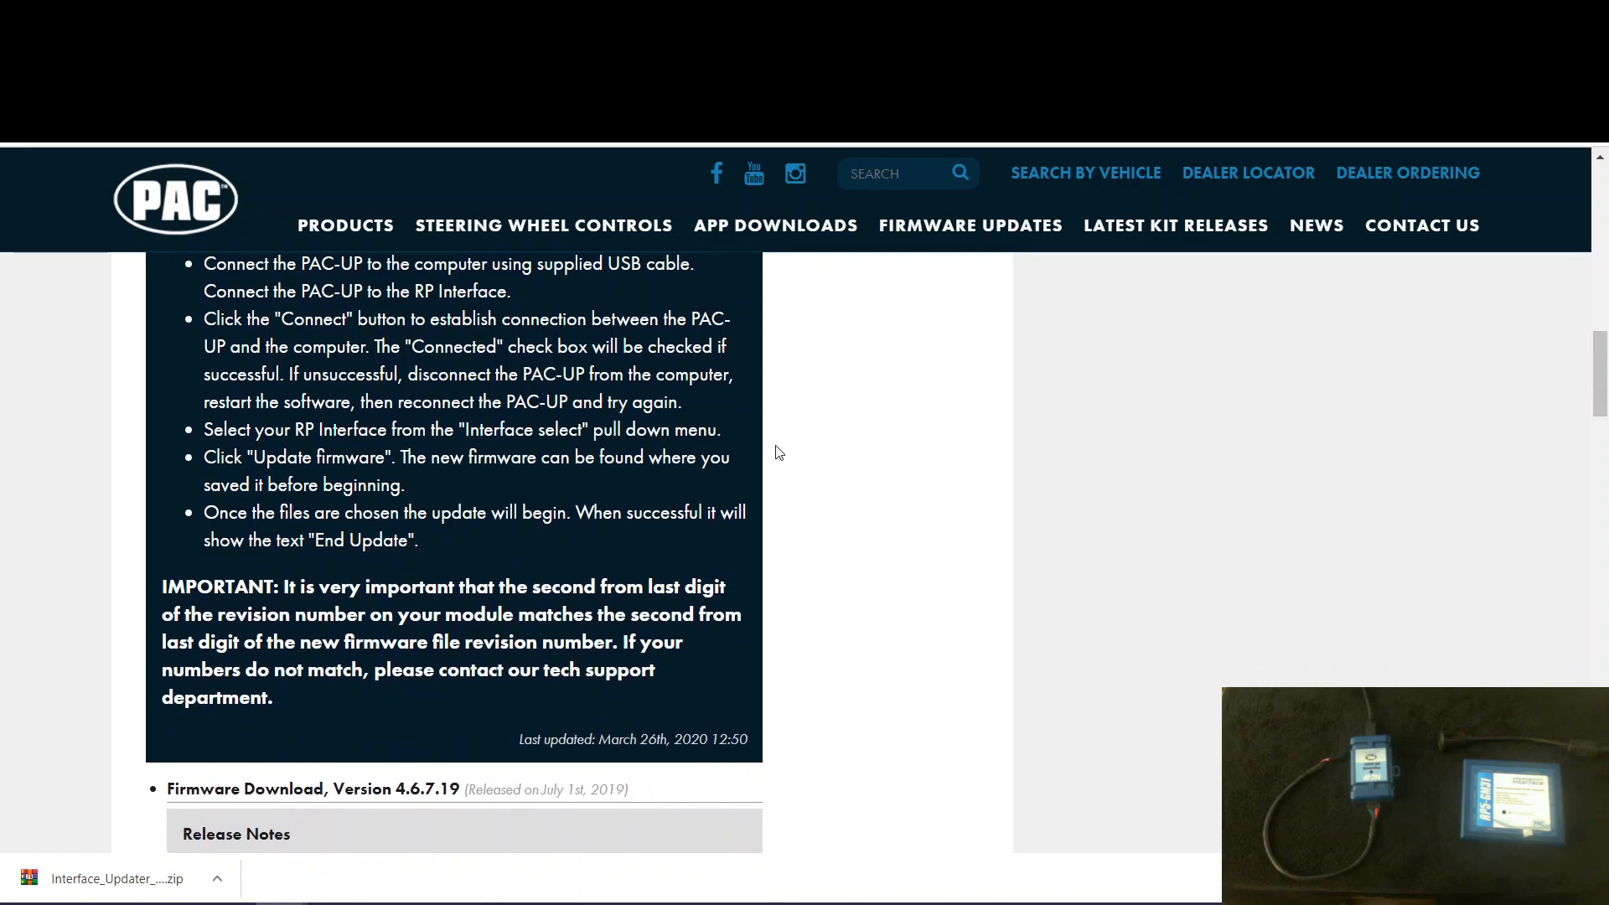
scroll(763, 460, up, 6)
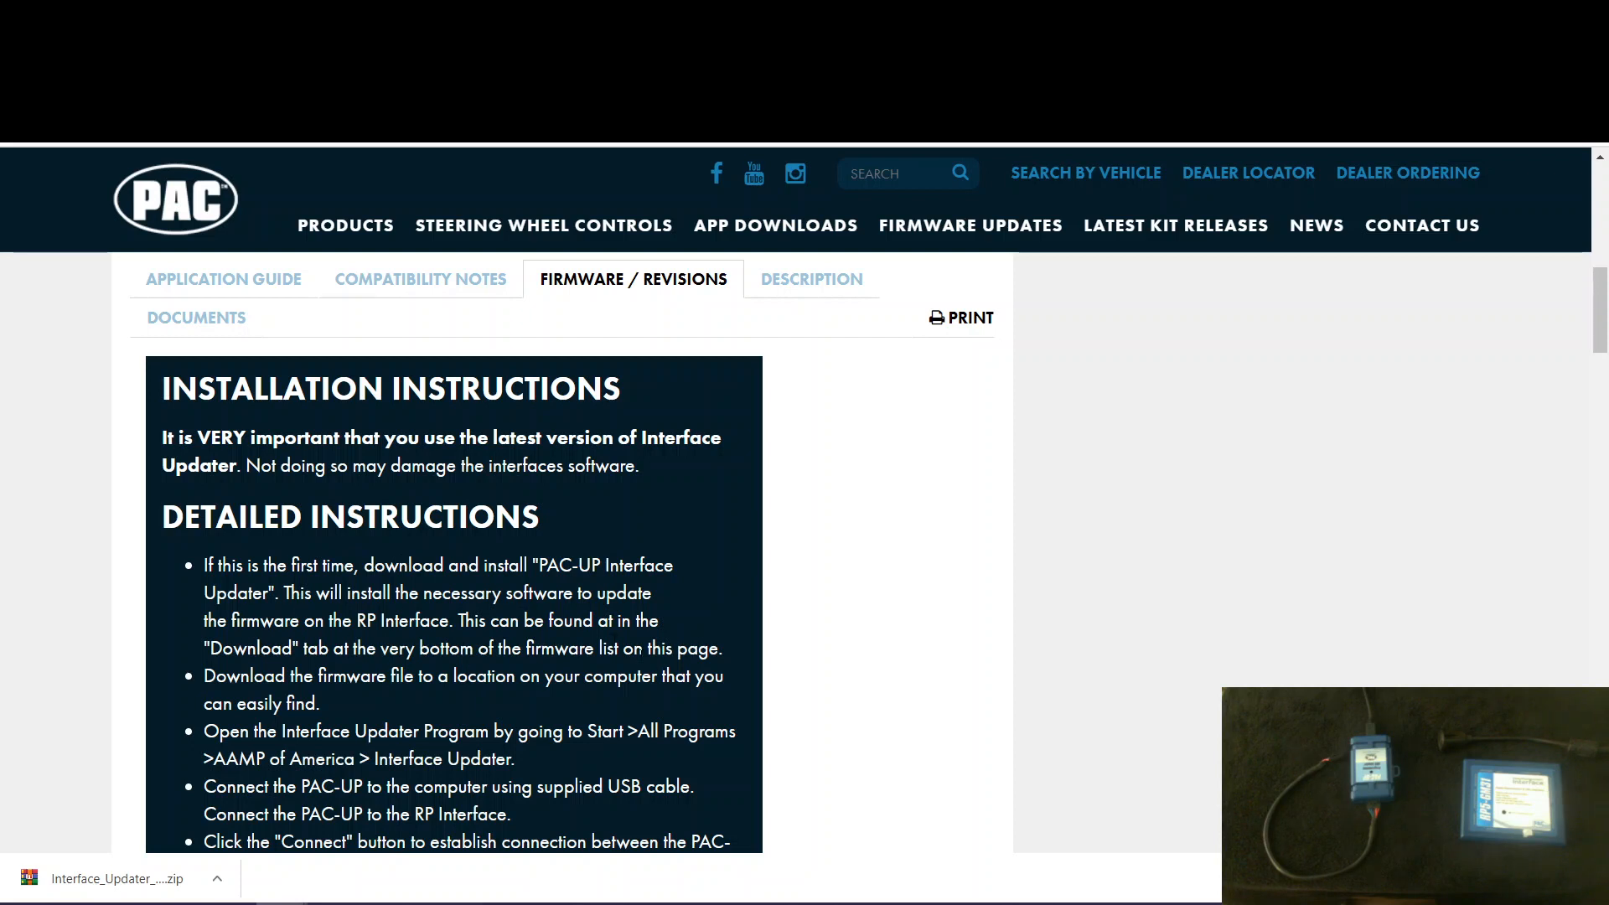
- Download the PAC-UP Interface Updater version 2.6 as Interface_Updater_Setup_2.6.zip into the desktop folder Update Files
scroll(786, 639, down, 20)
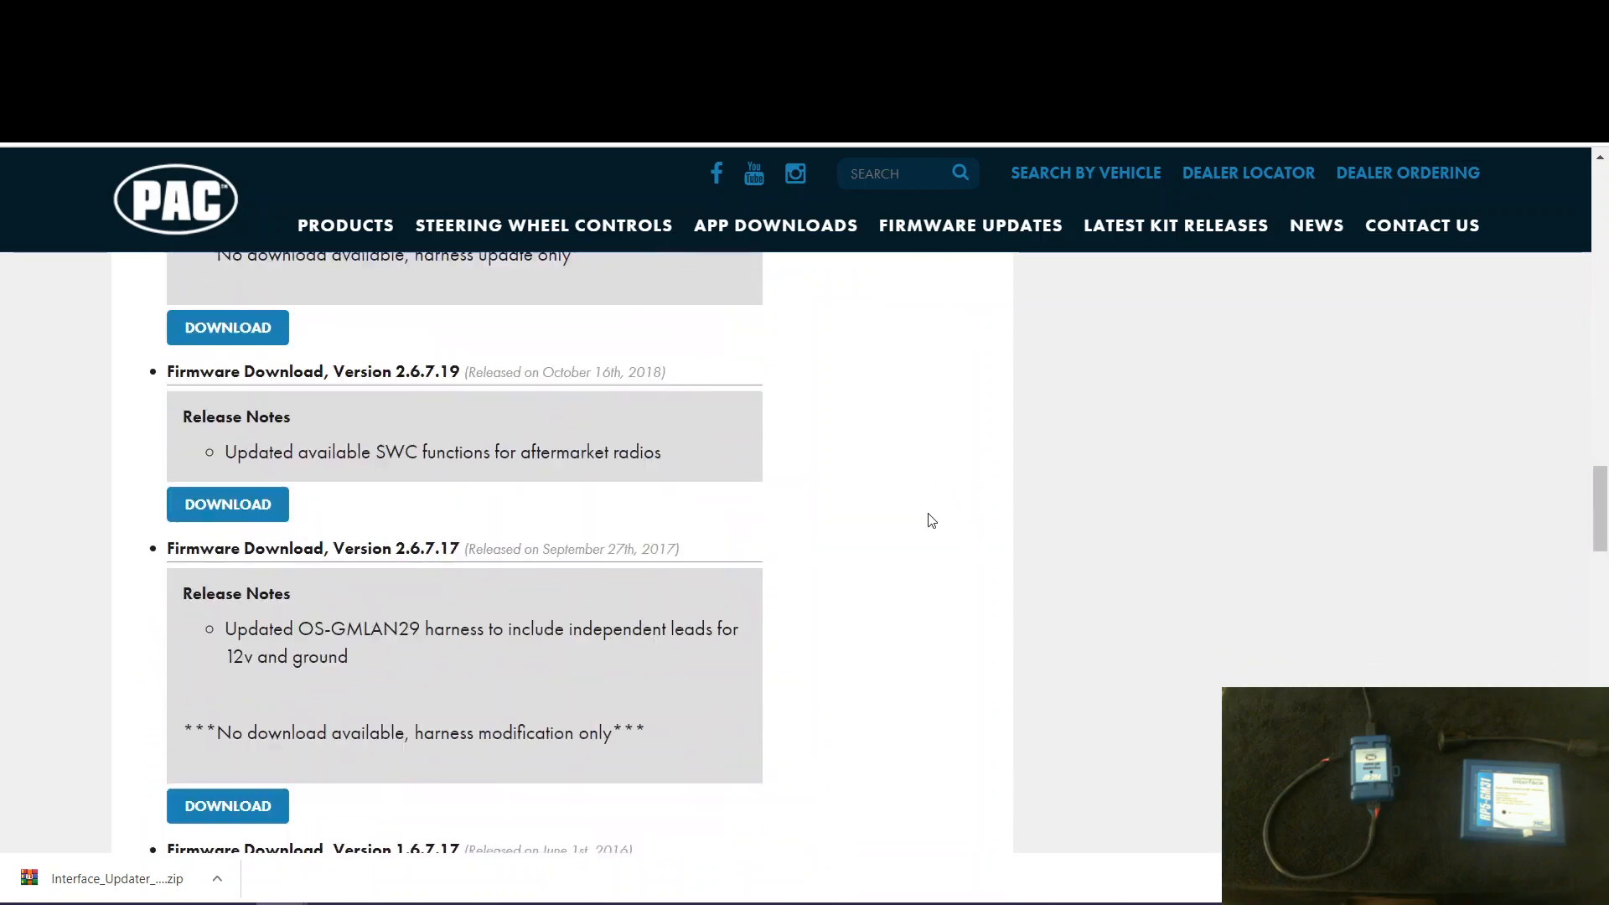
scroll(908, 533, down, 10)
scroll(907, 533, up, 4)
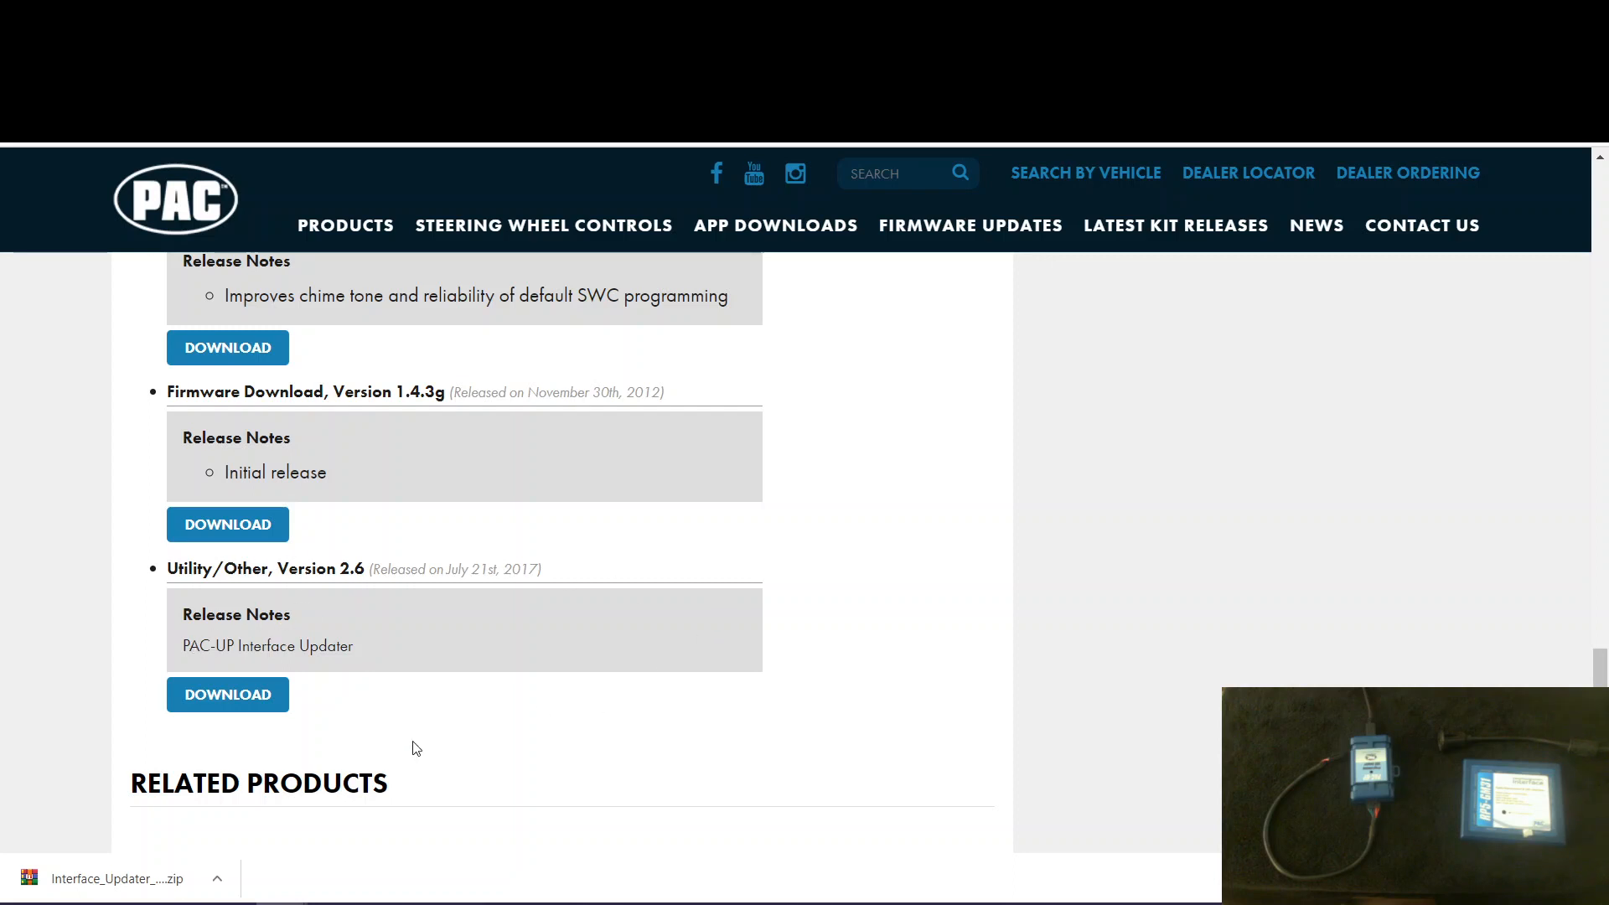
click(215, 694)
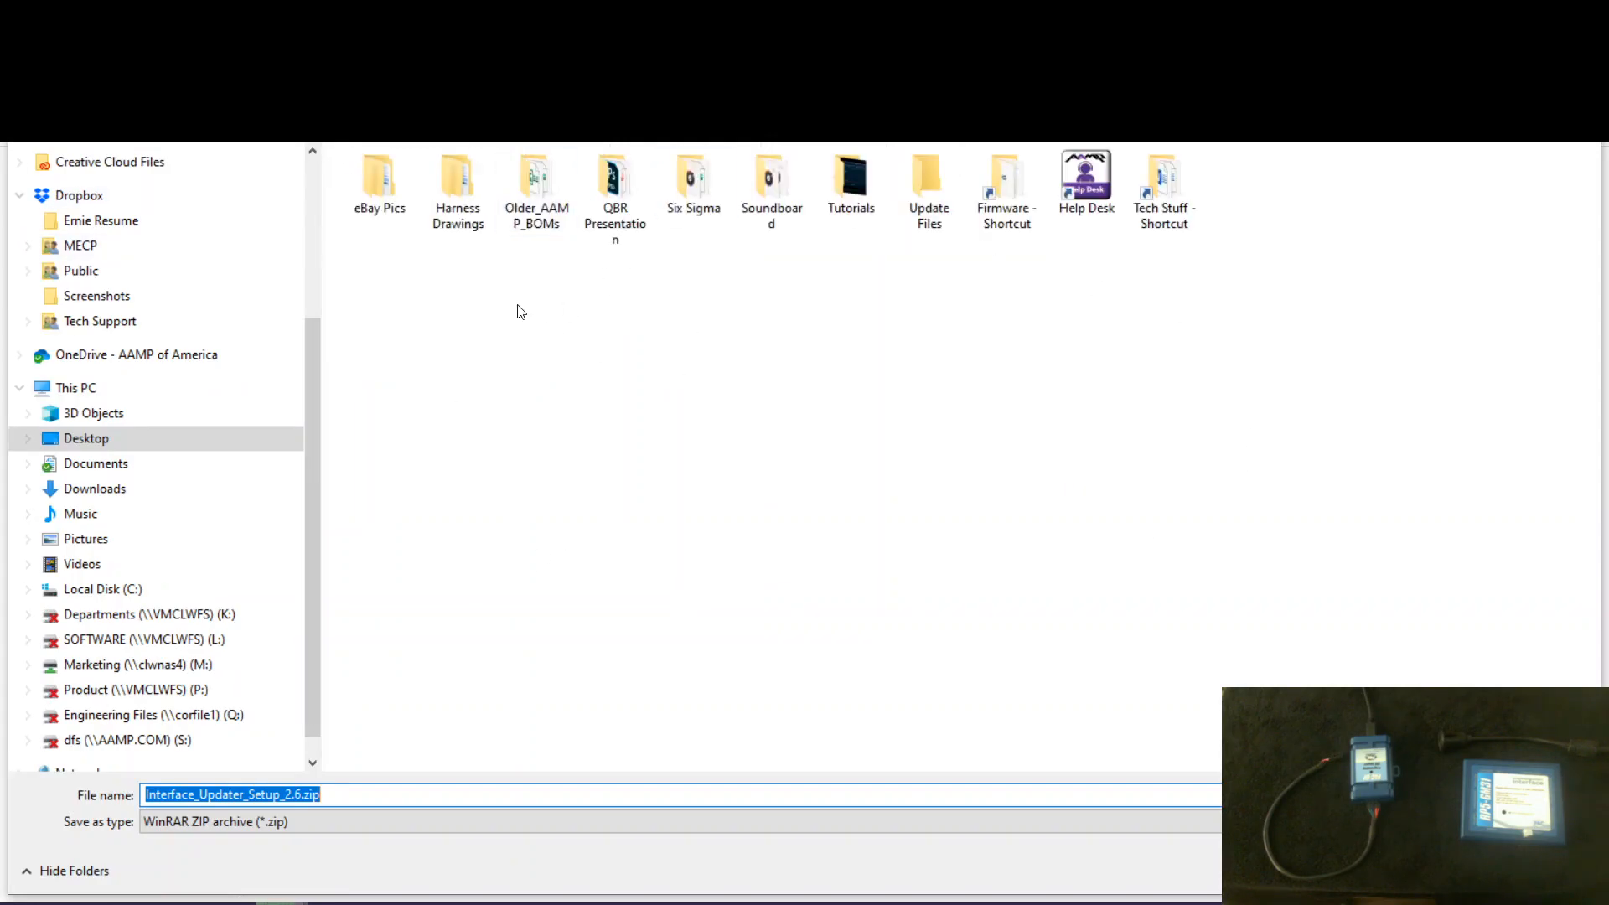
double_click(927, 186)
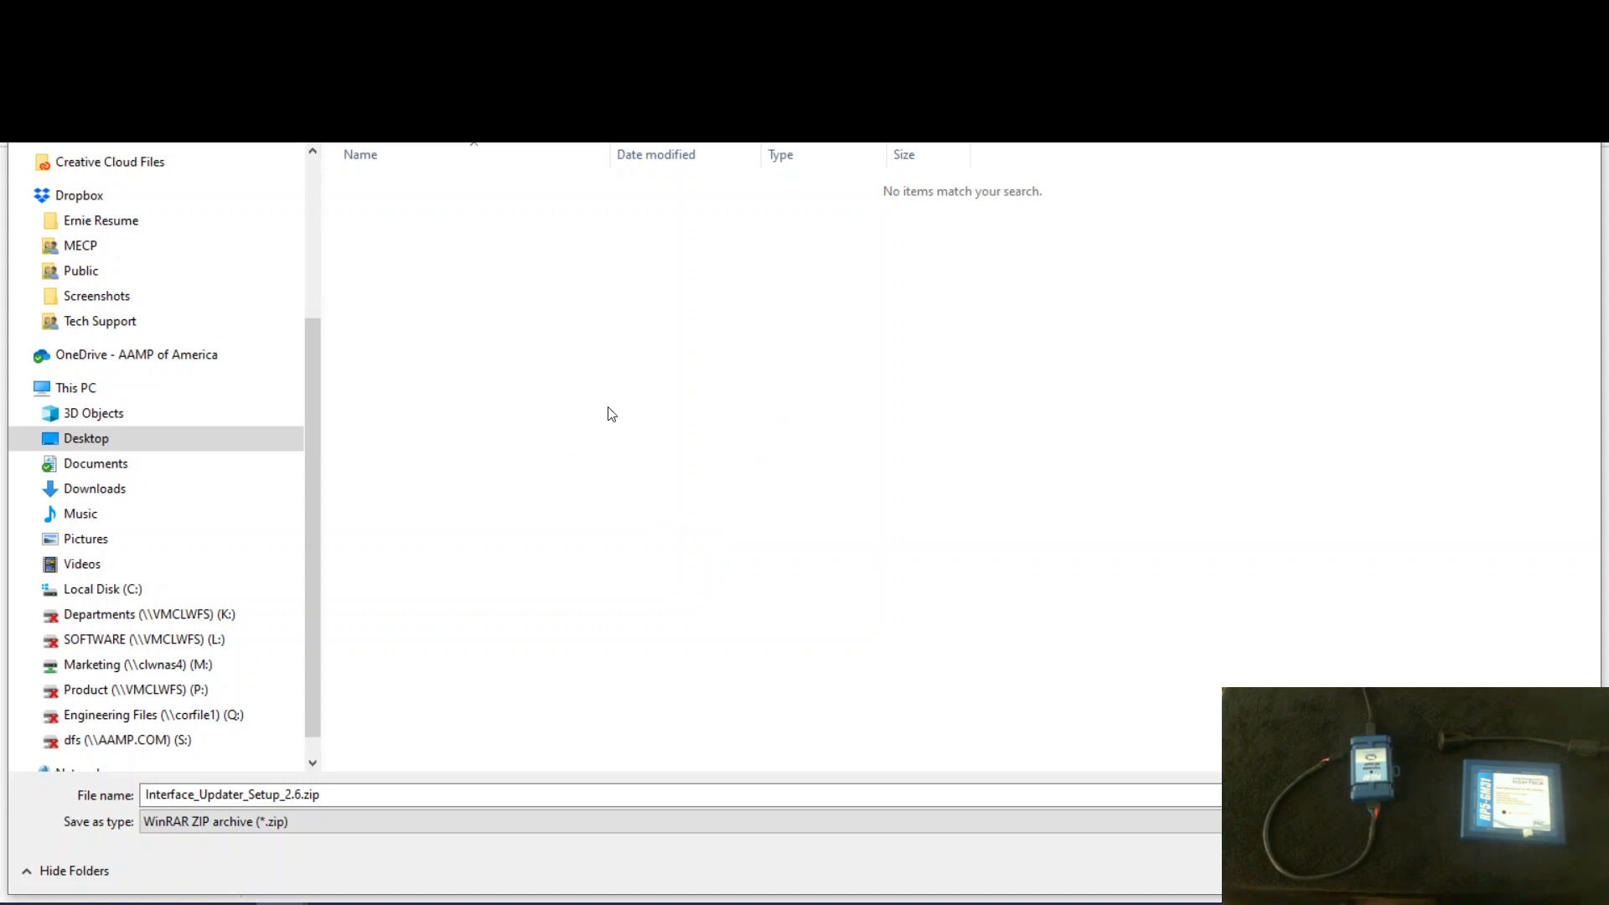
click(1435, 871)
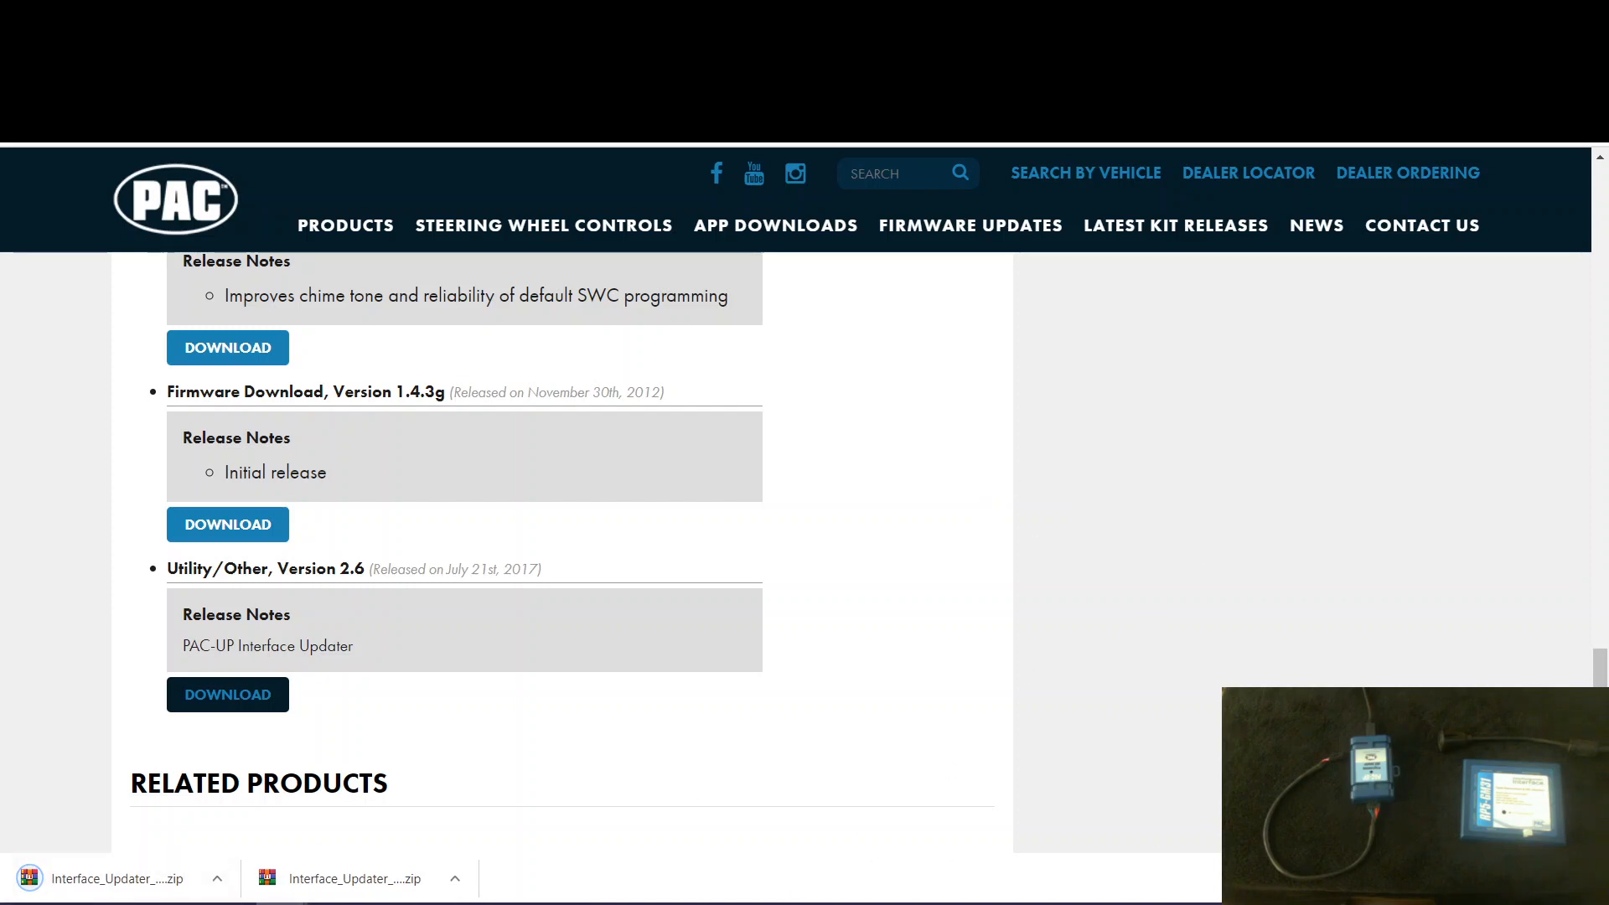
click(1586, 879)
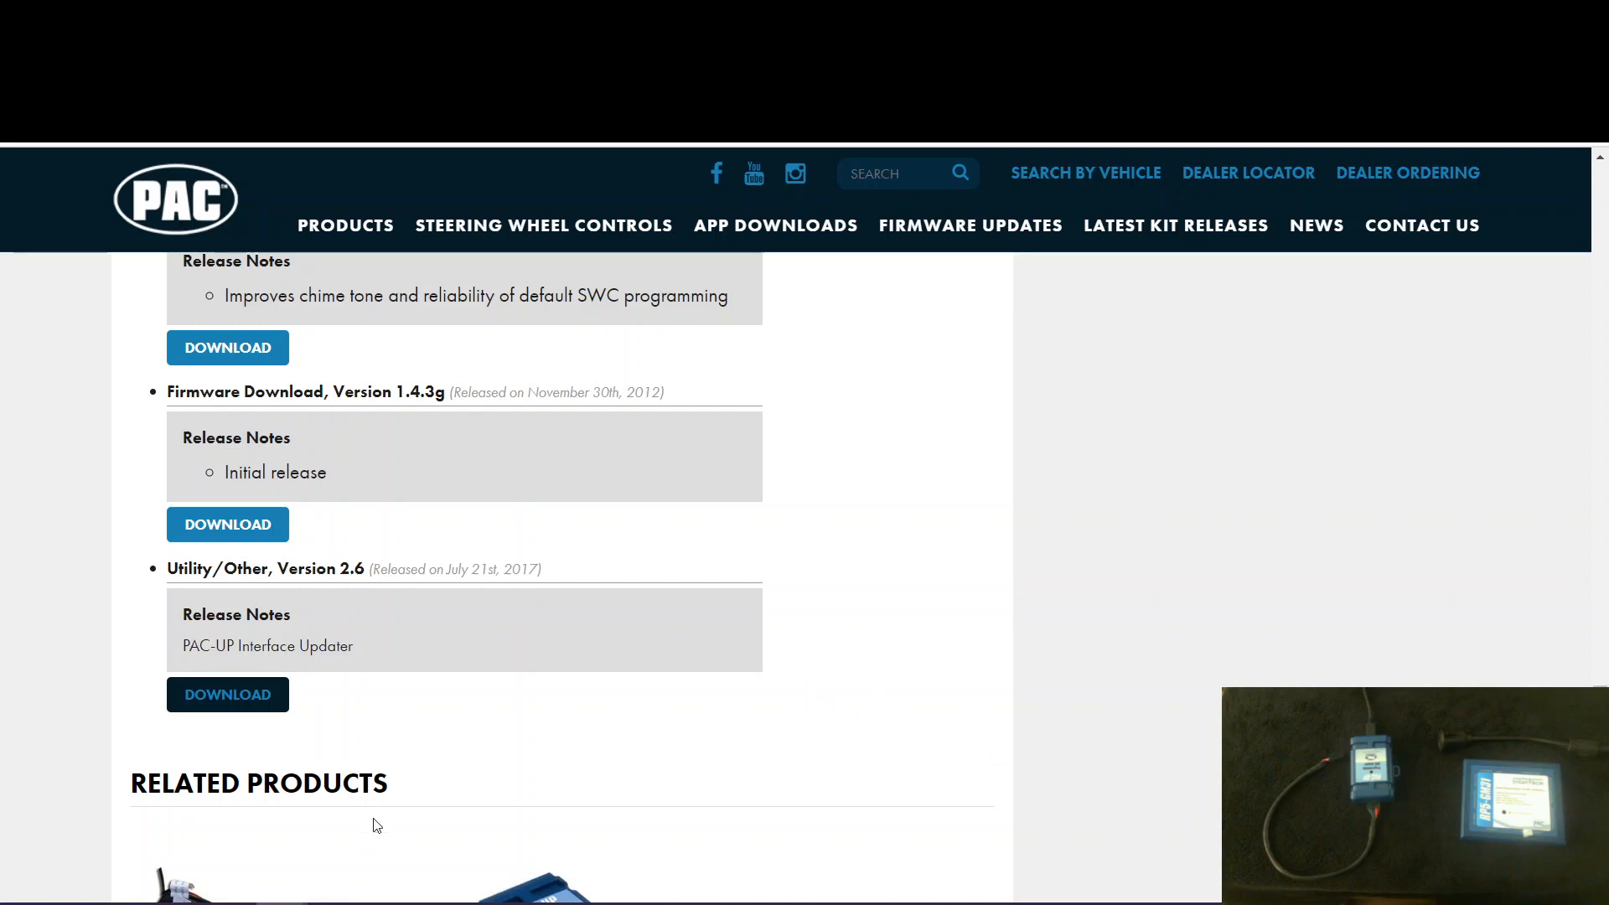
- In the Update Files folder, extract Interface_Updater_Setup_2.6.zip in place and delete the archive
click(331, 902)
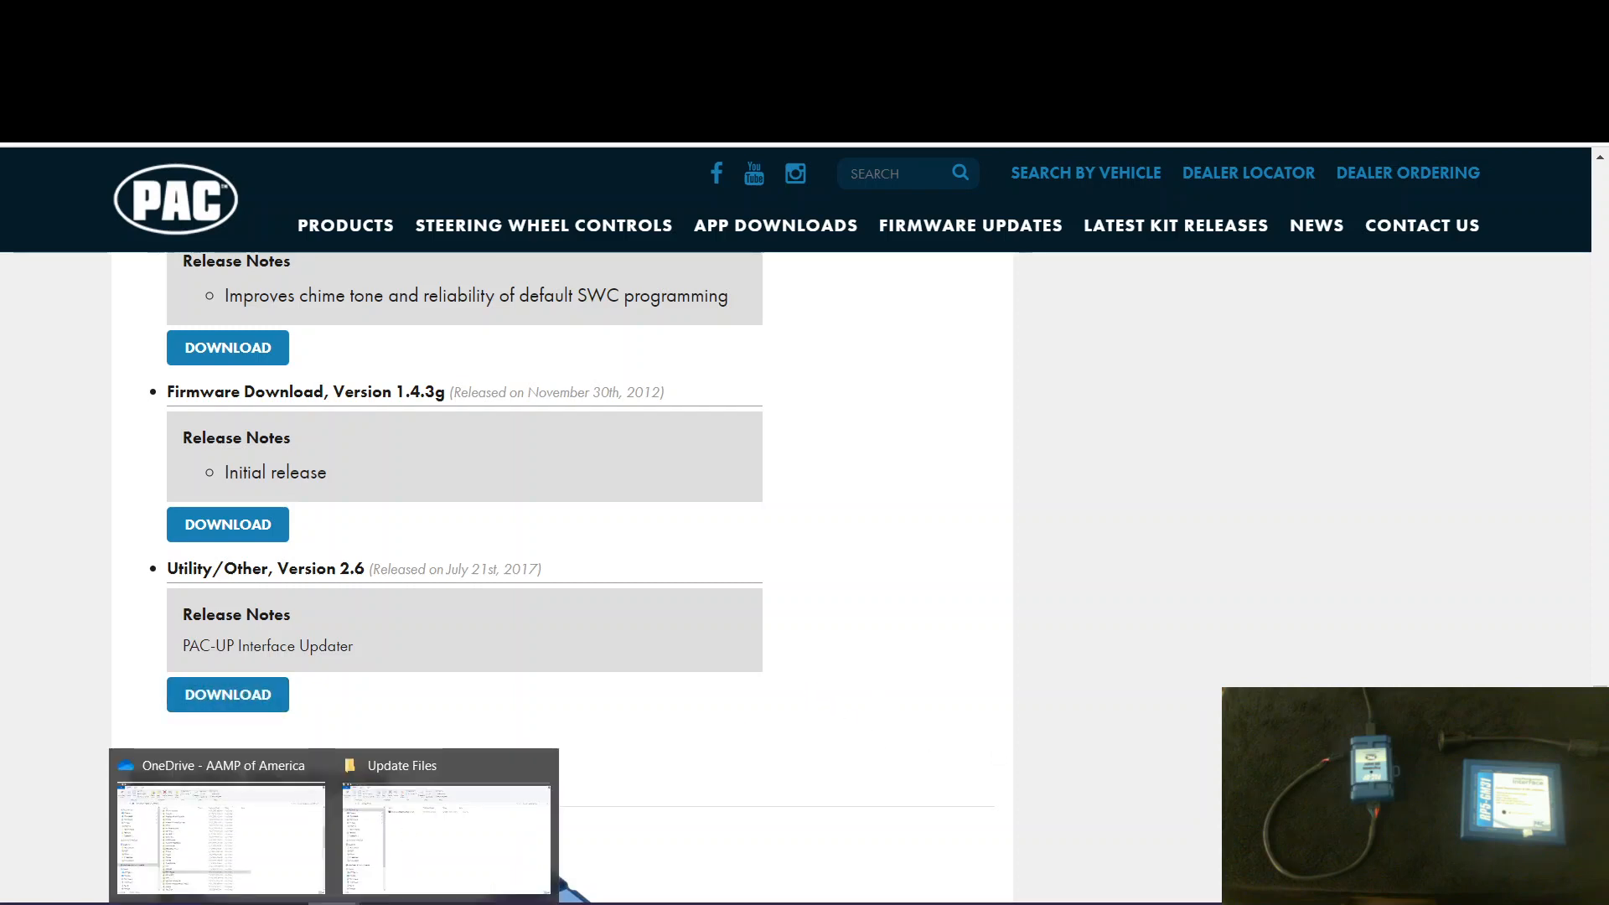
click(443, 827)
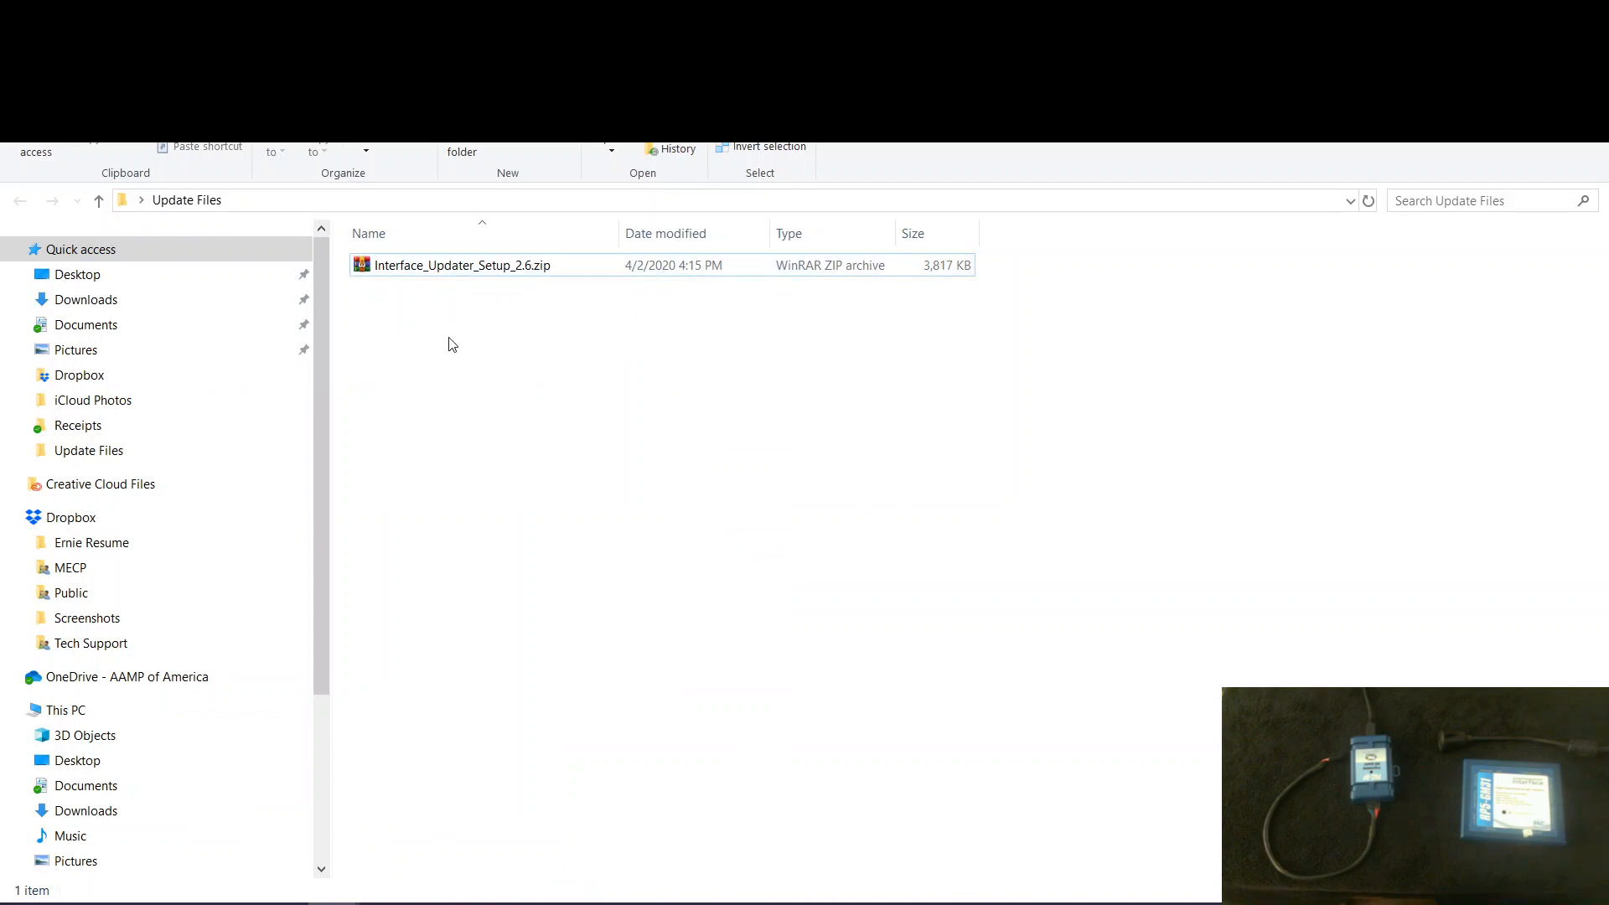
right_click(438, 272)
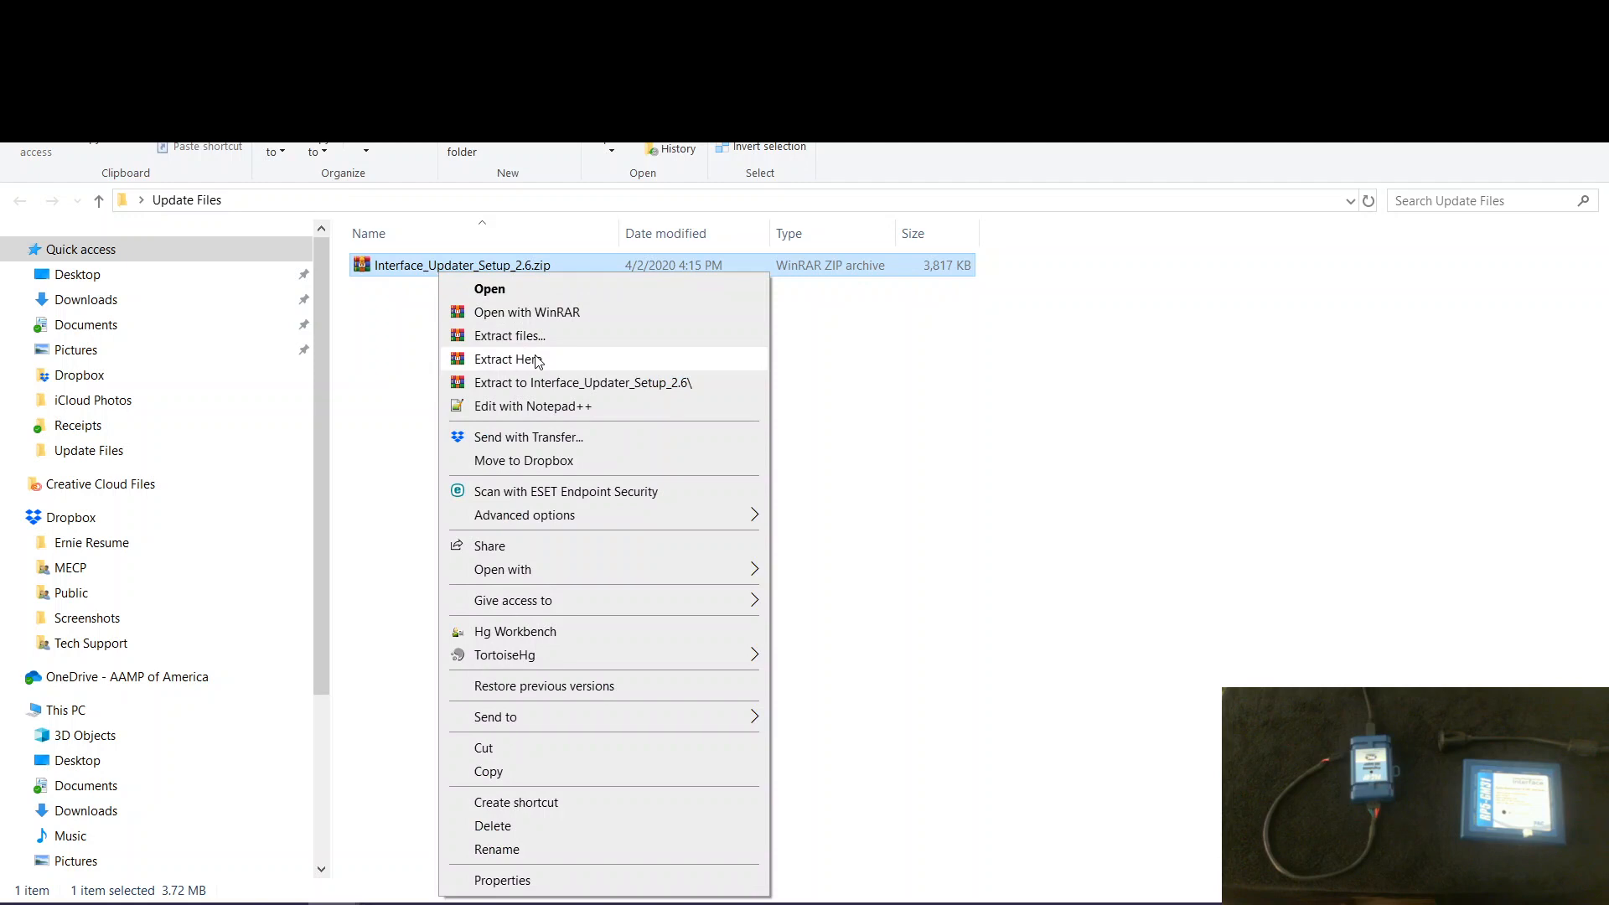
click(537, 362)
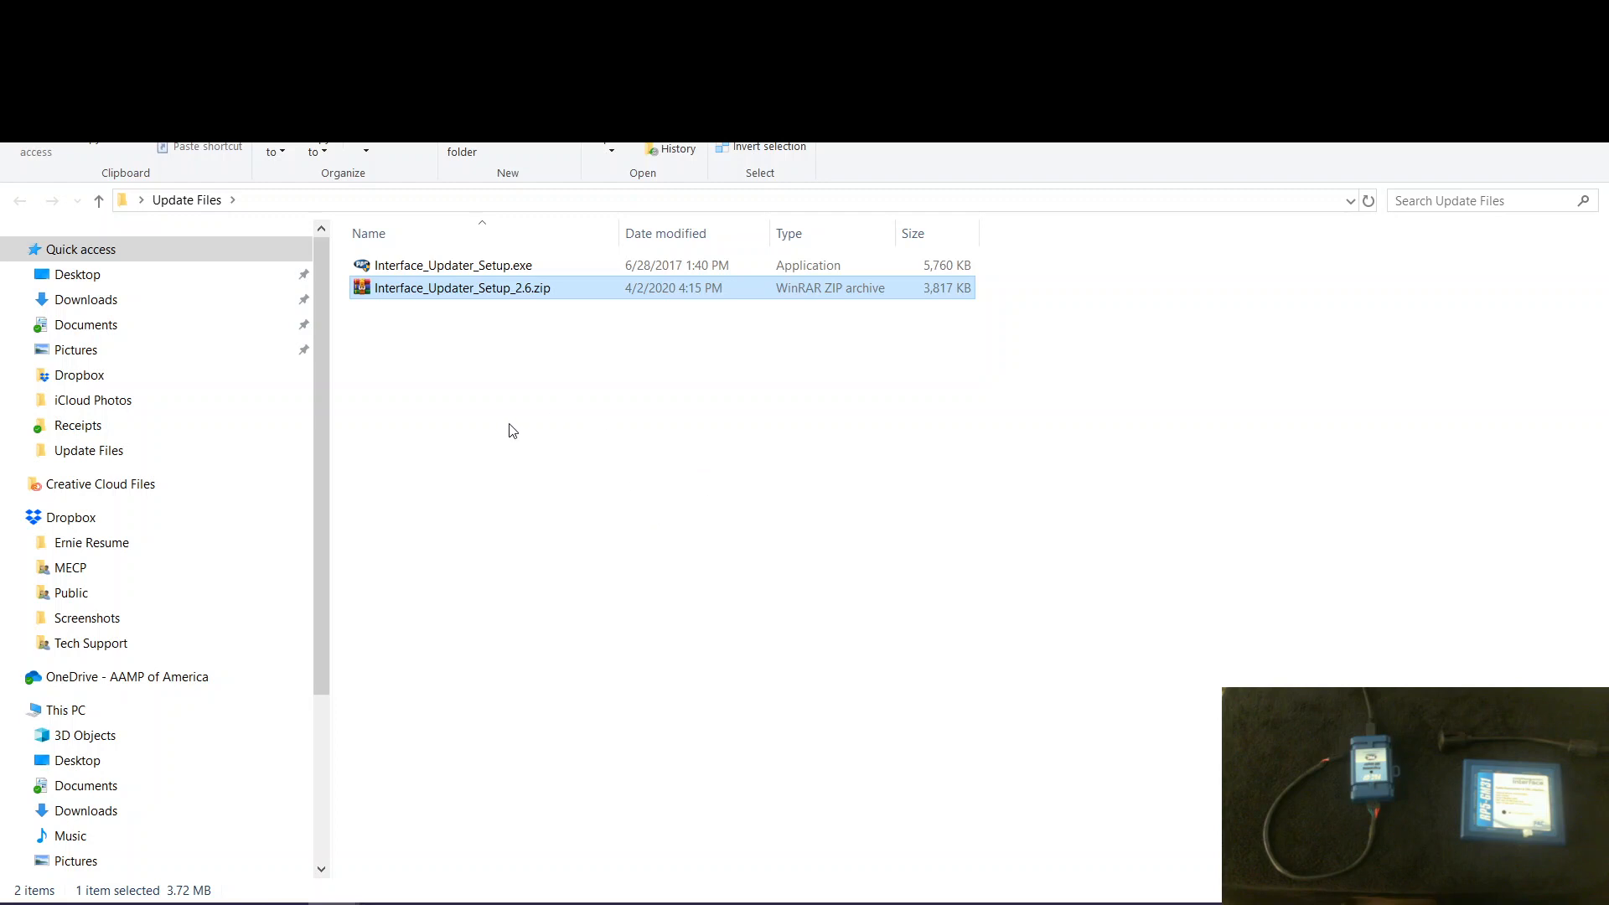
key(Delete)
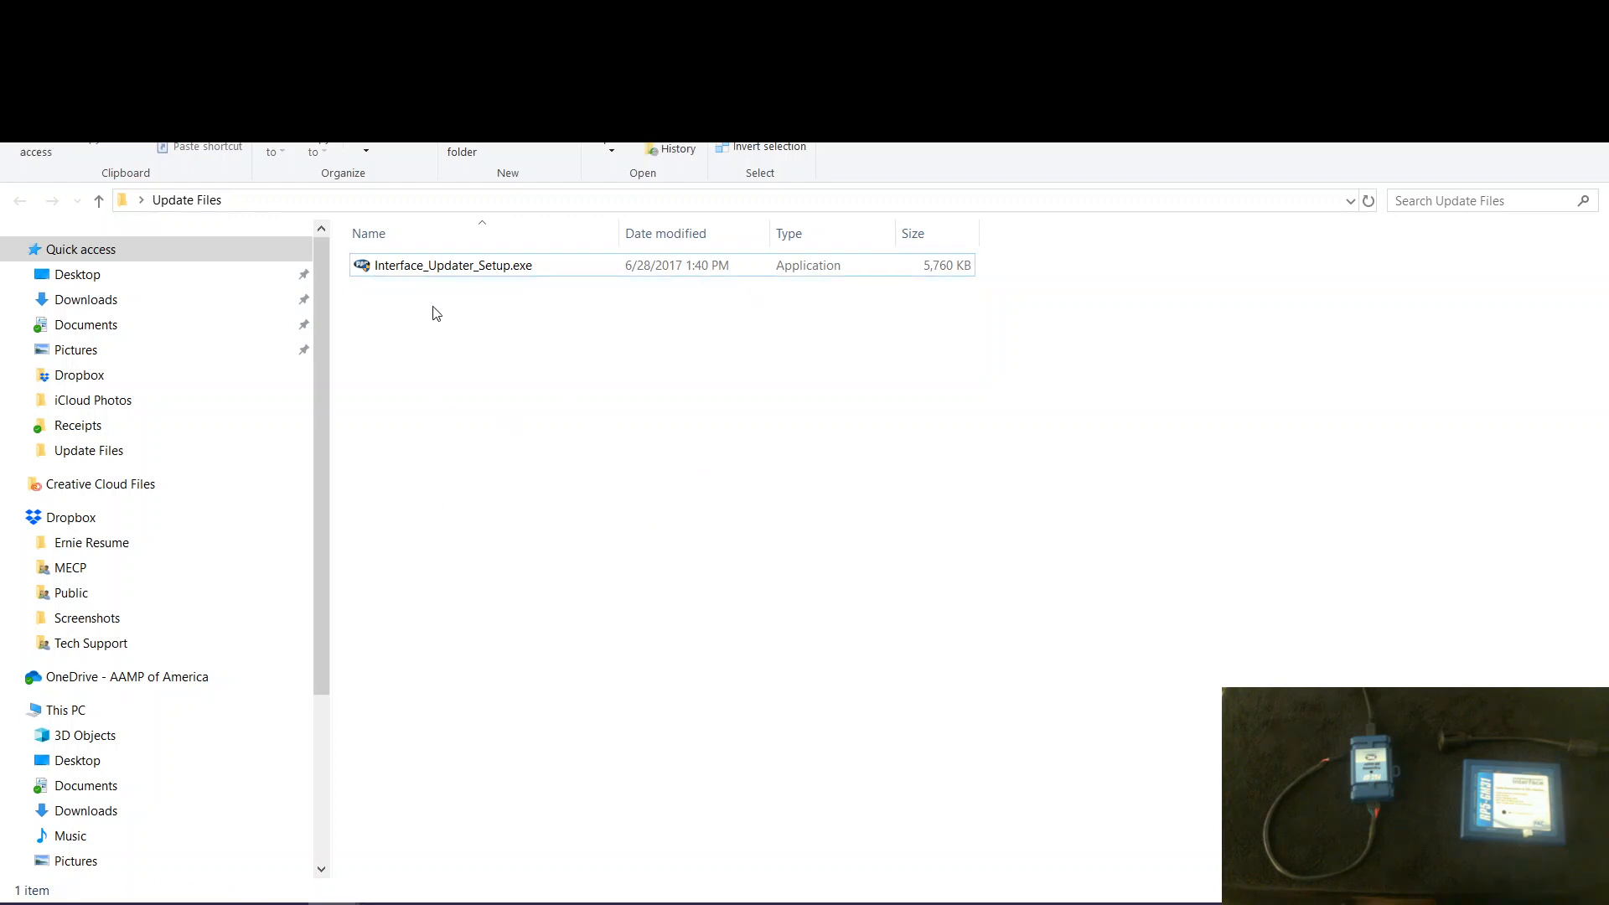
- Run Interface_Updater_Setup.exe and start installing Interface Updater in the default PAC folder
double_click(452, 268)
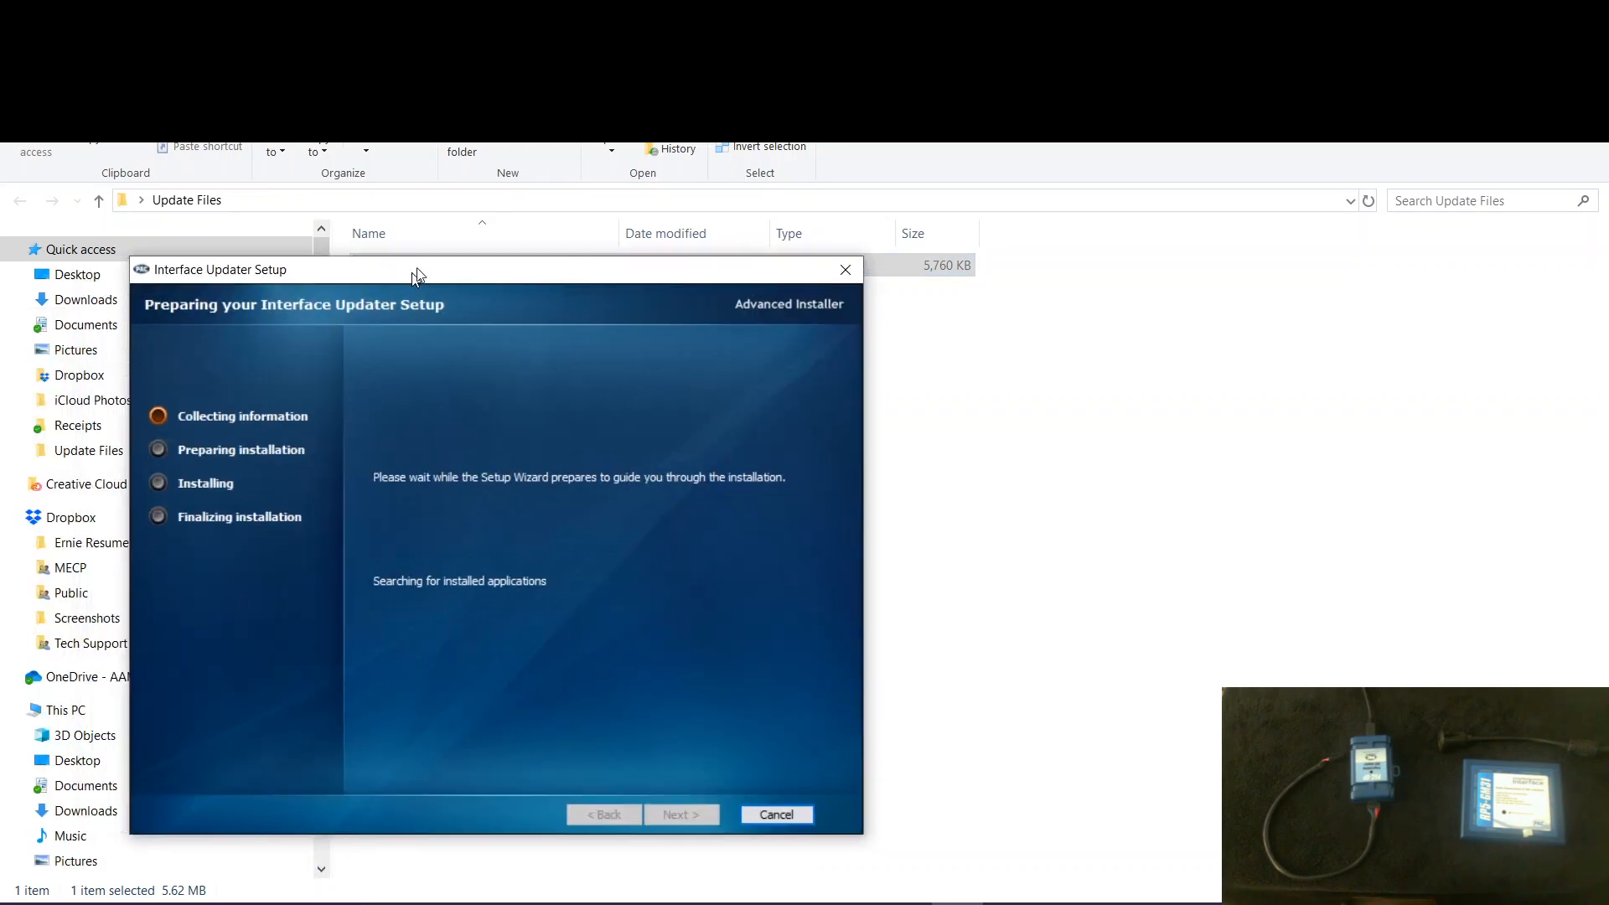
drag(410, 272, 726, 183)
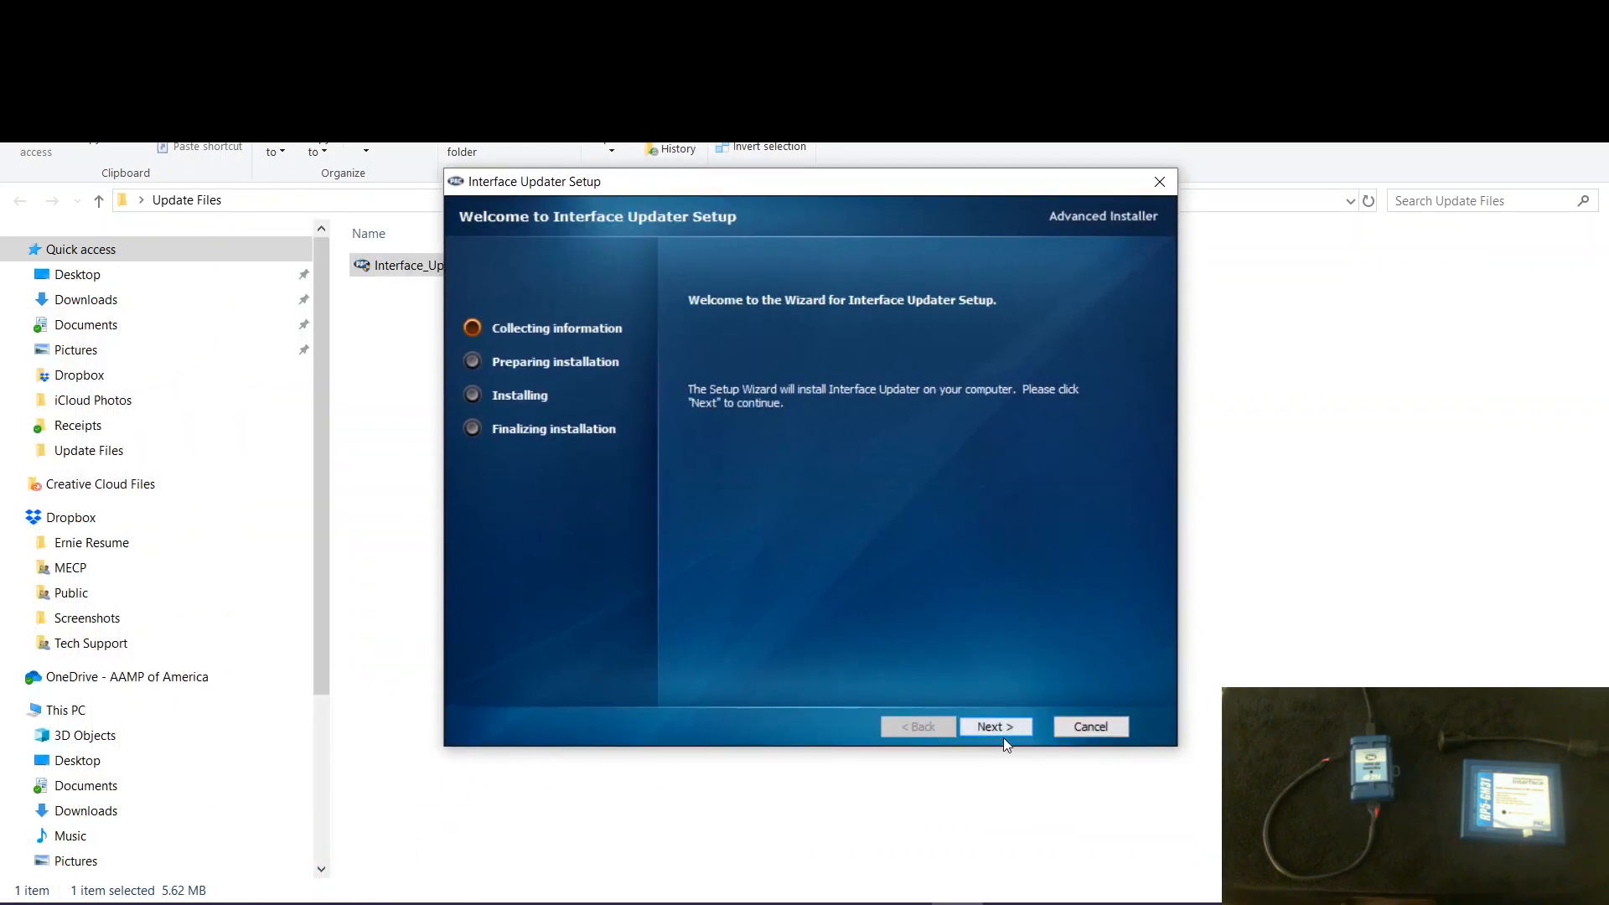
click(994, 727)
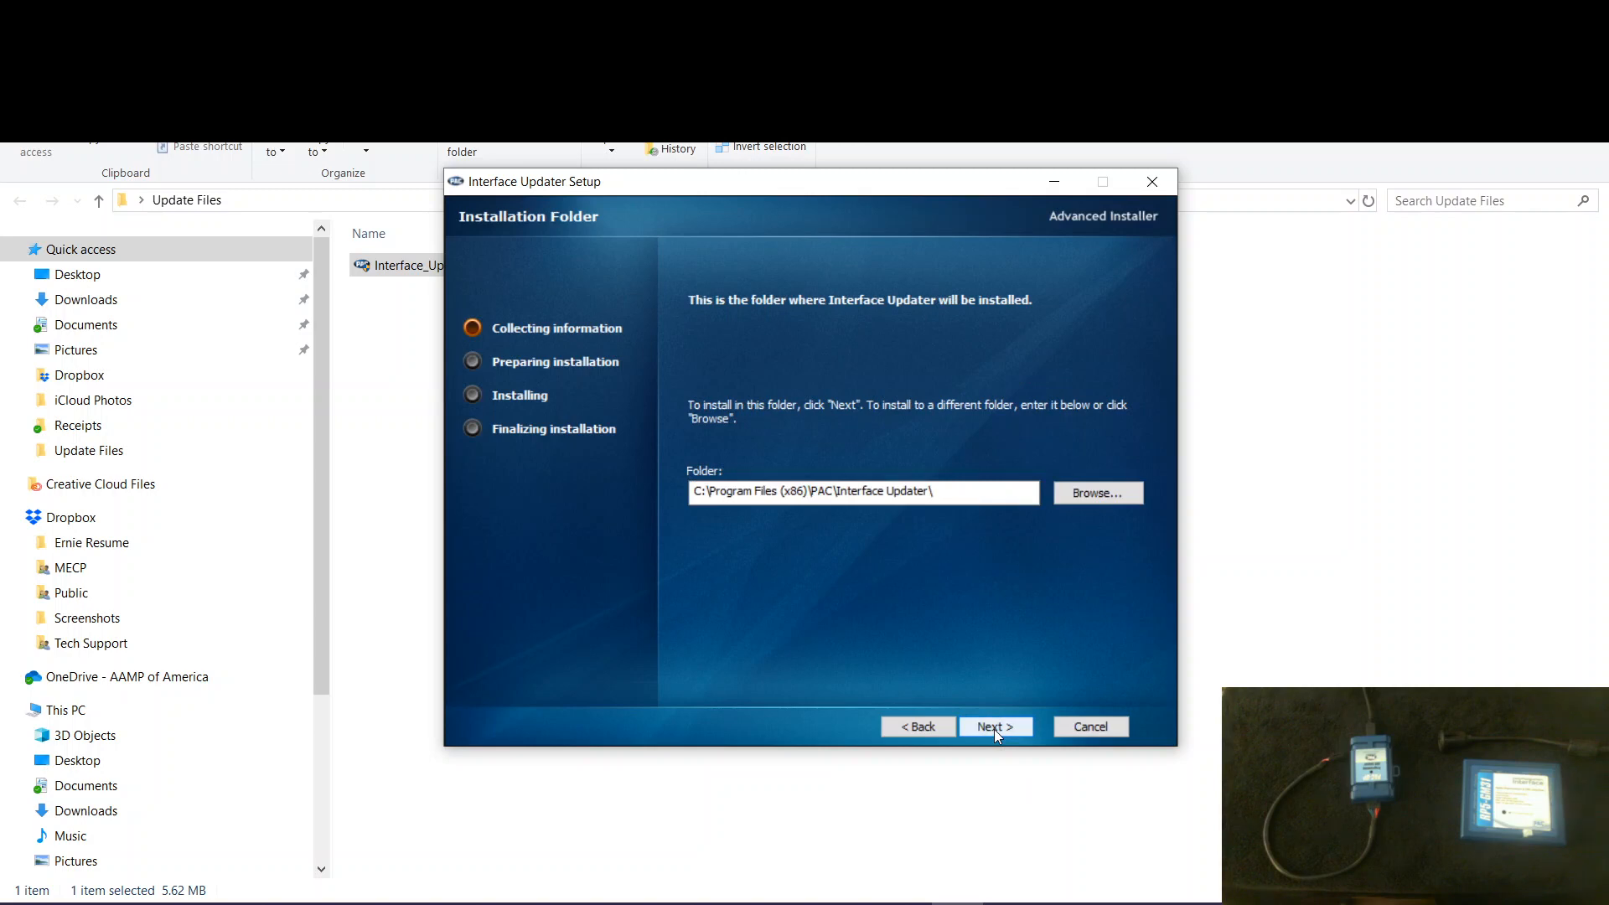
click(994, 728)
click(995, 727)
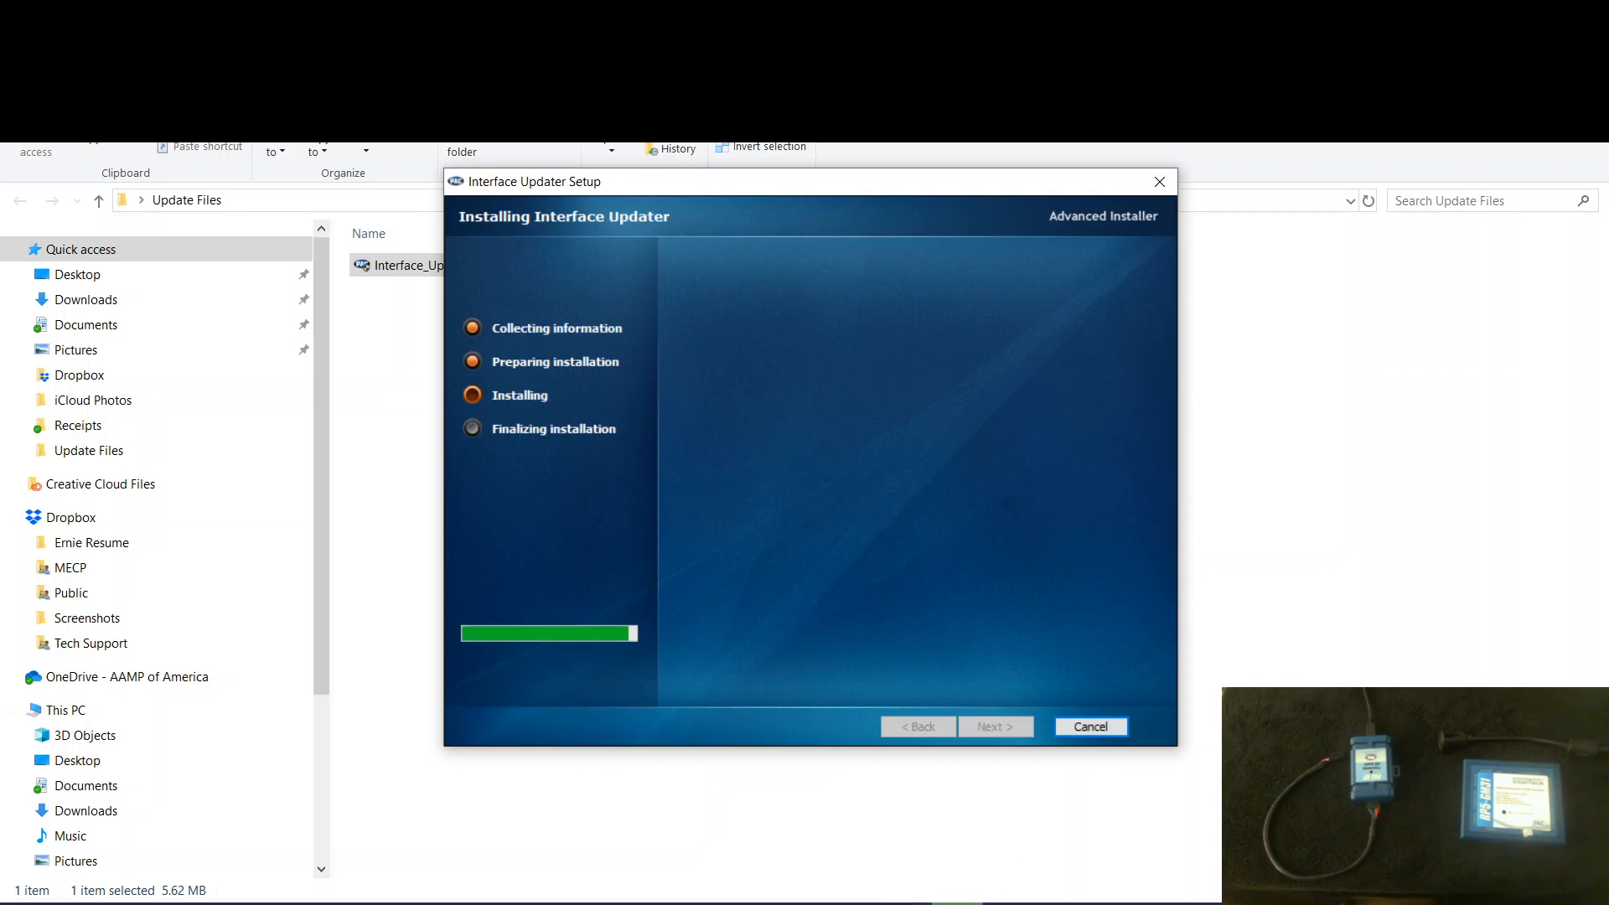
- Run the Silicon Laboratories USBXpress device driver installation, dismiss its notice and reposition the setup wizard window
drag(299, 404, 764, 376)
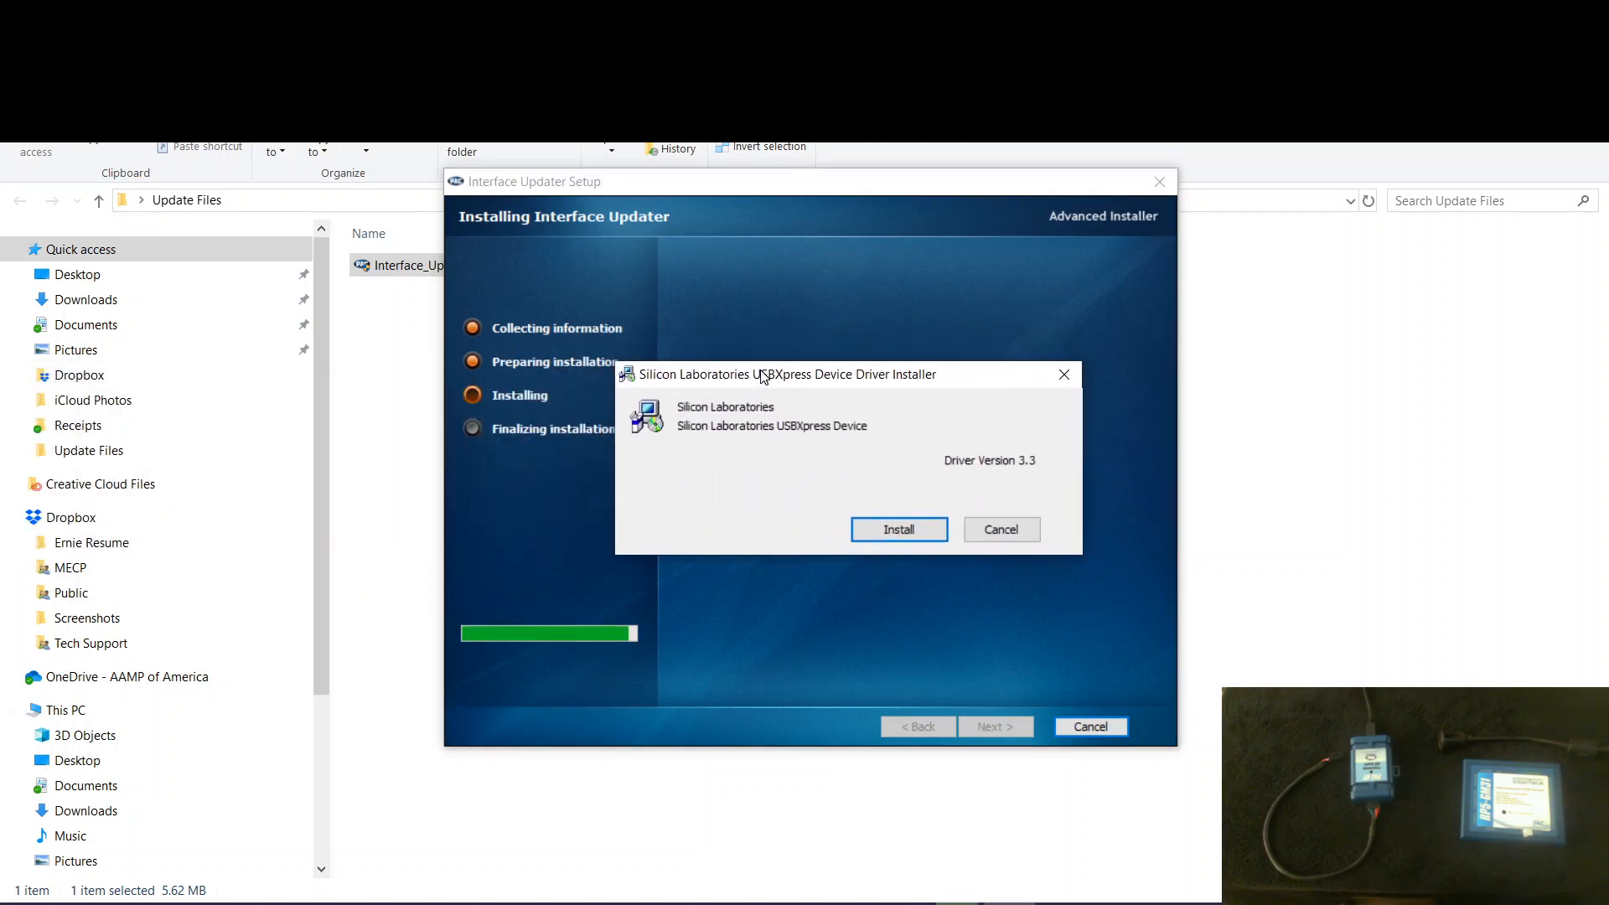
click(638, 179)
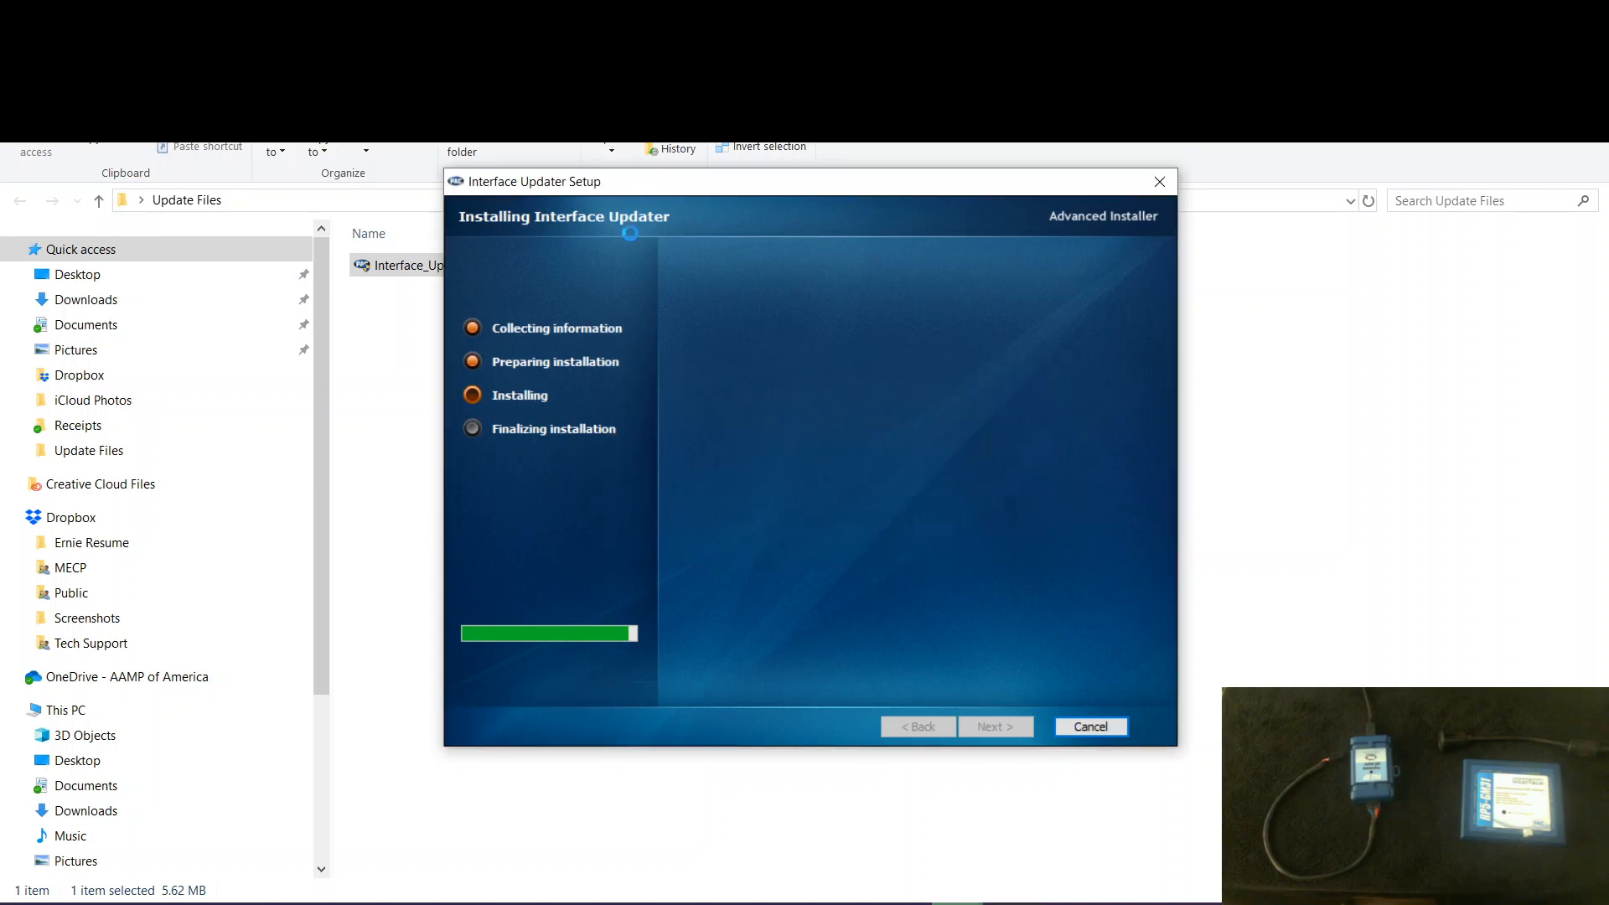
drag(597, 190, 821, 183)
click(637, 377)
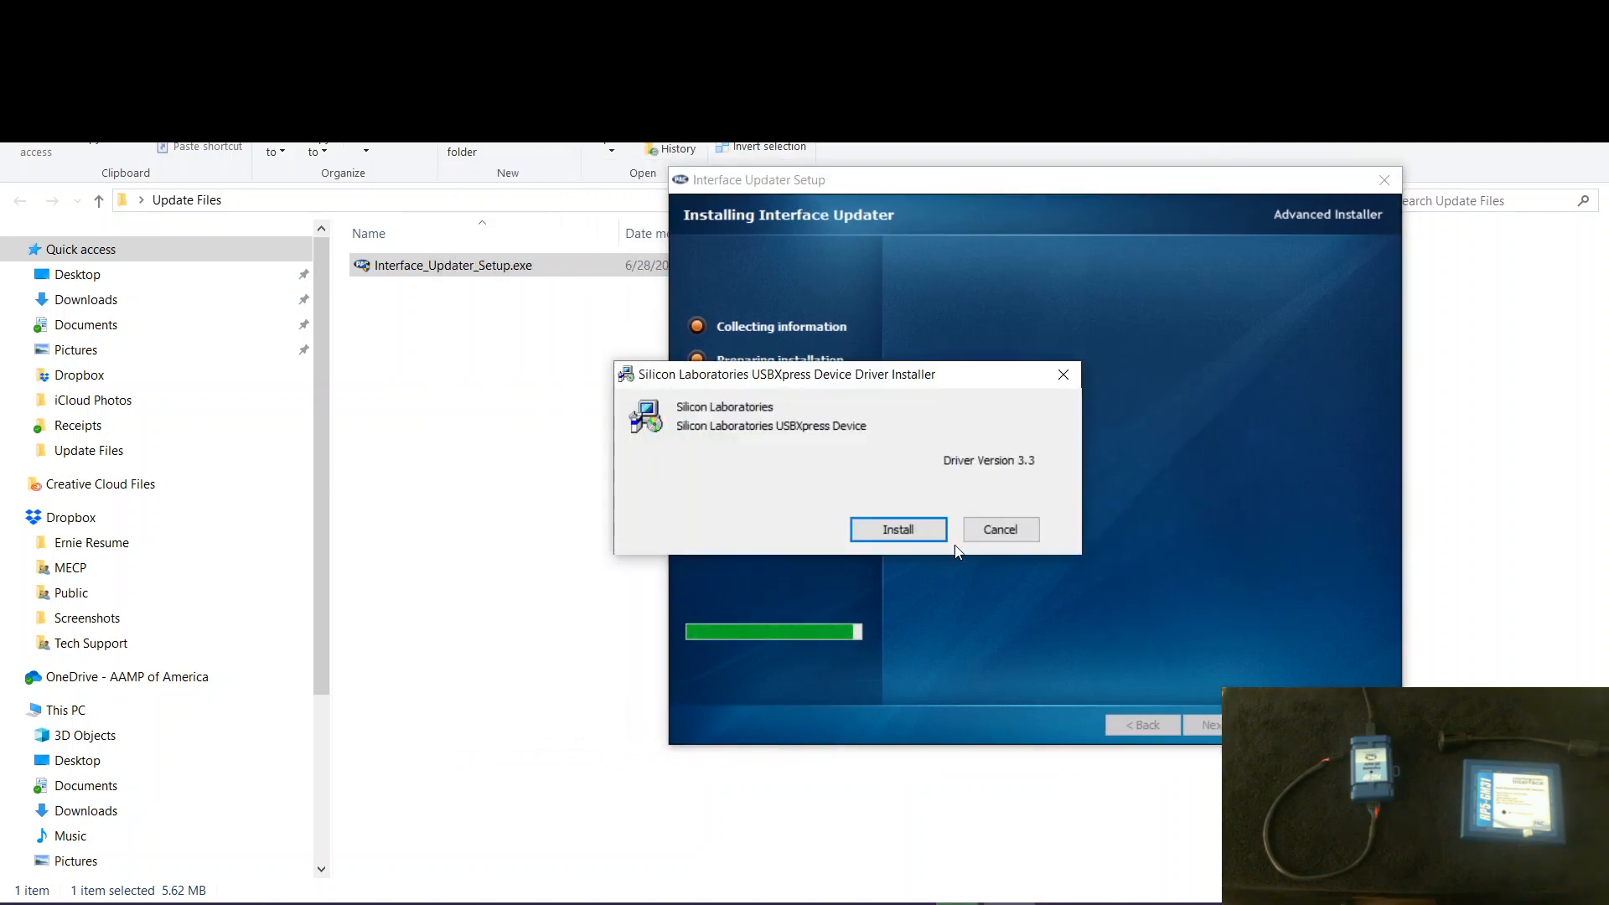
click(900, 537)
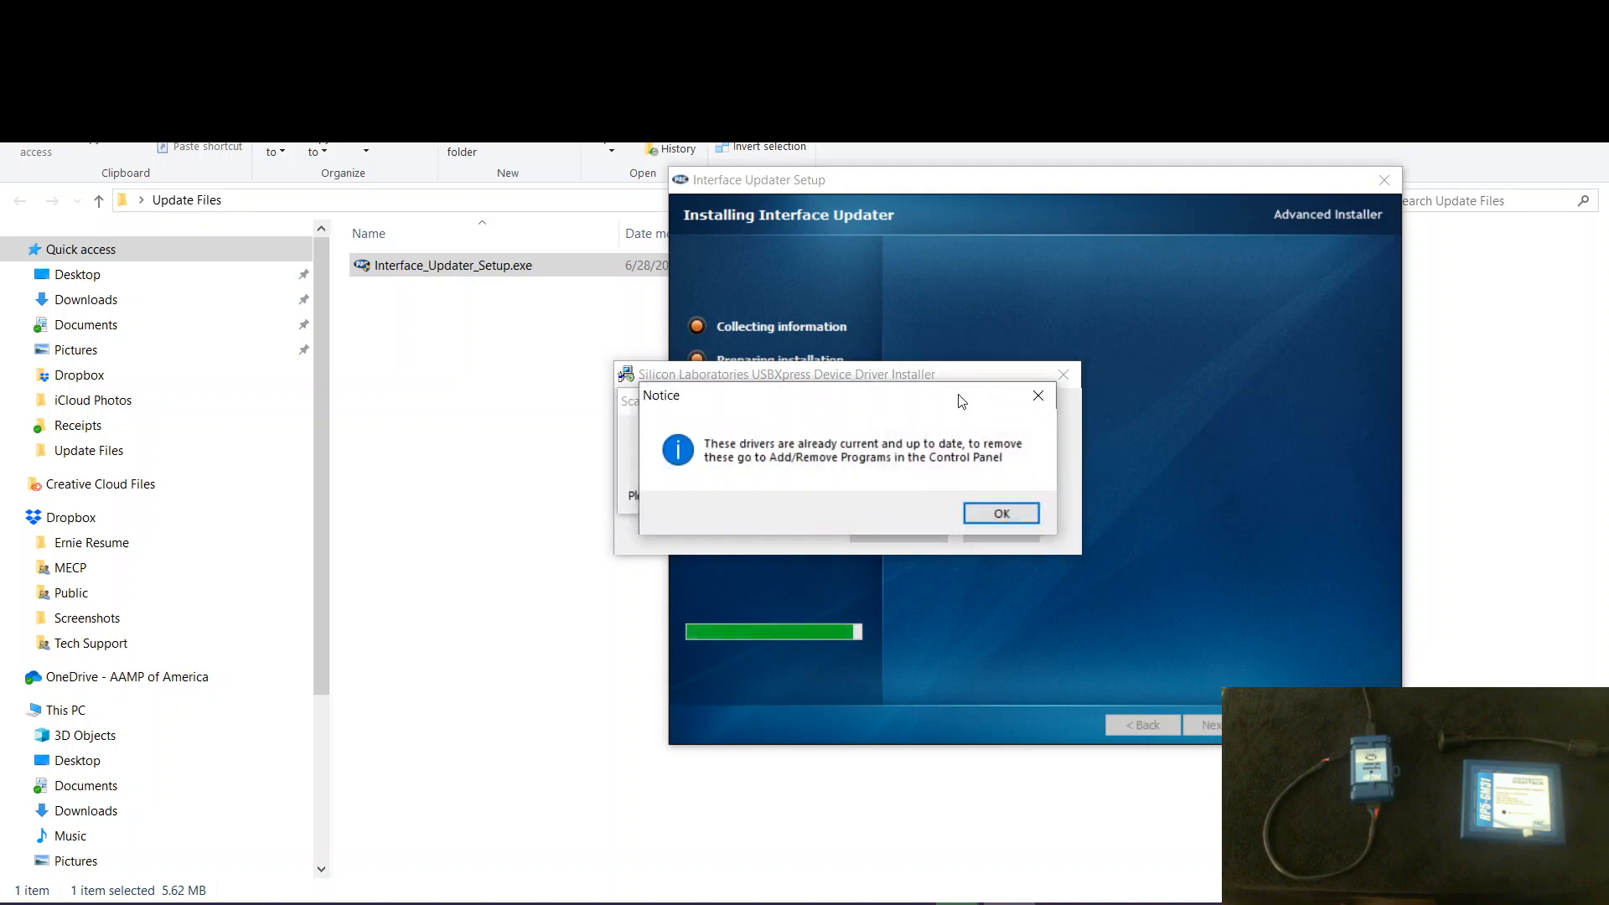
click(999, 513)
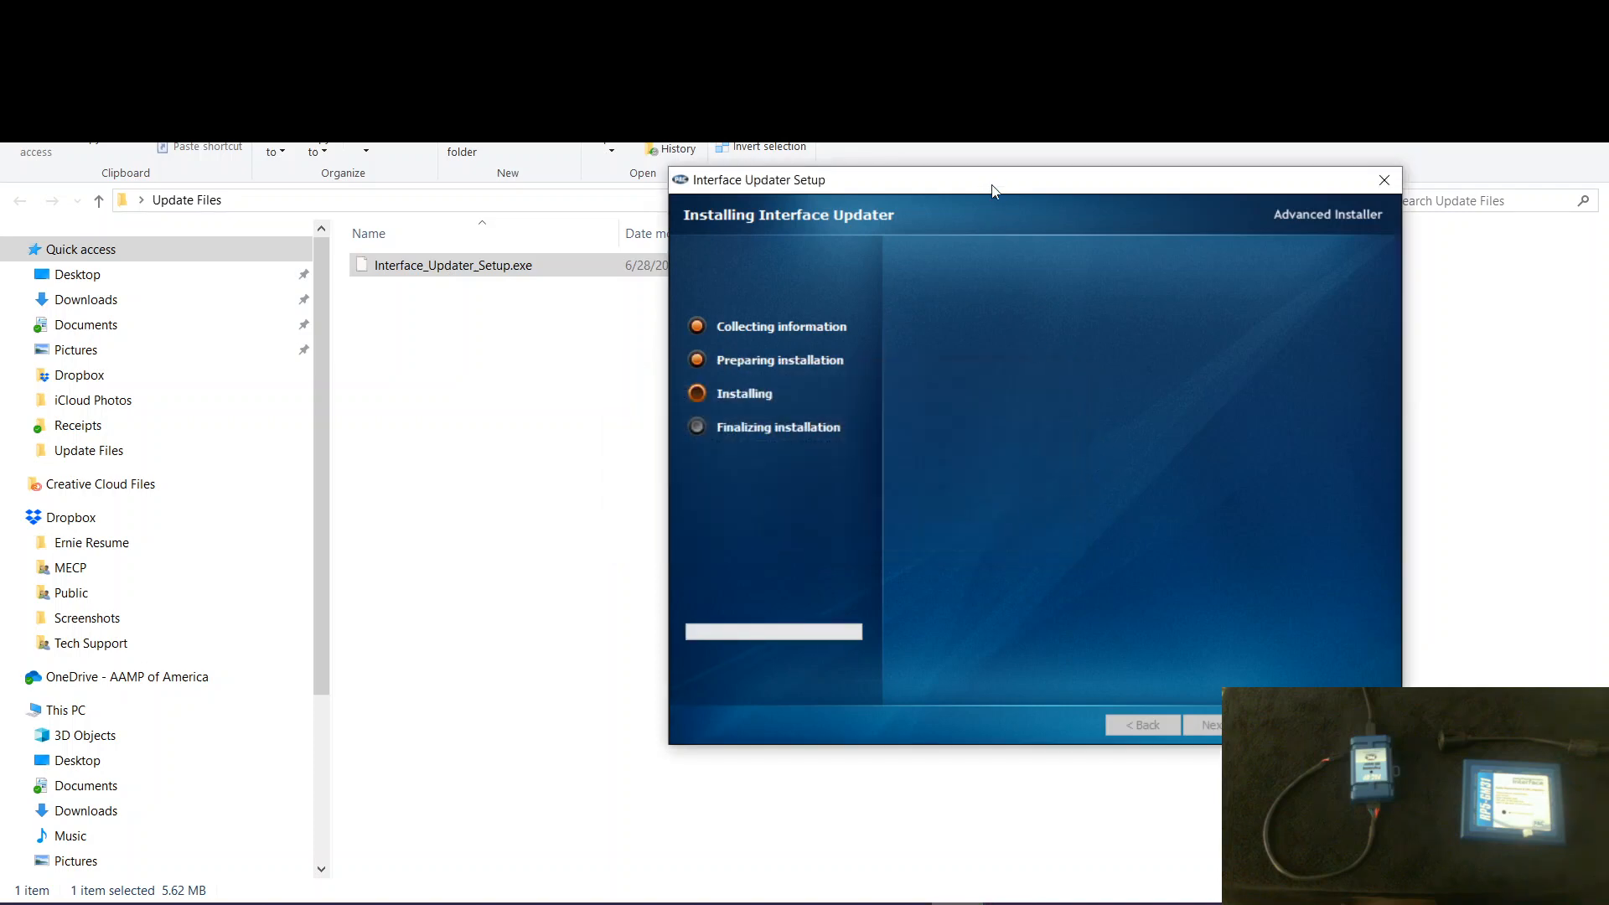
drag(994, 183, 777, 130)
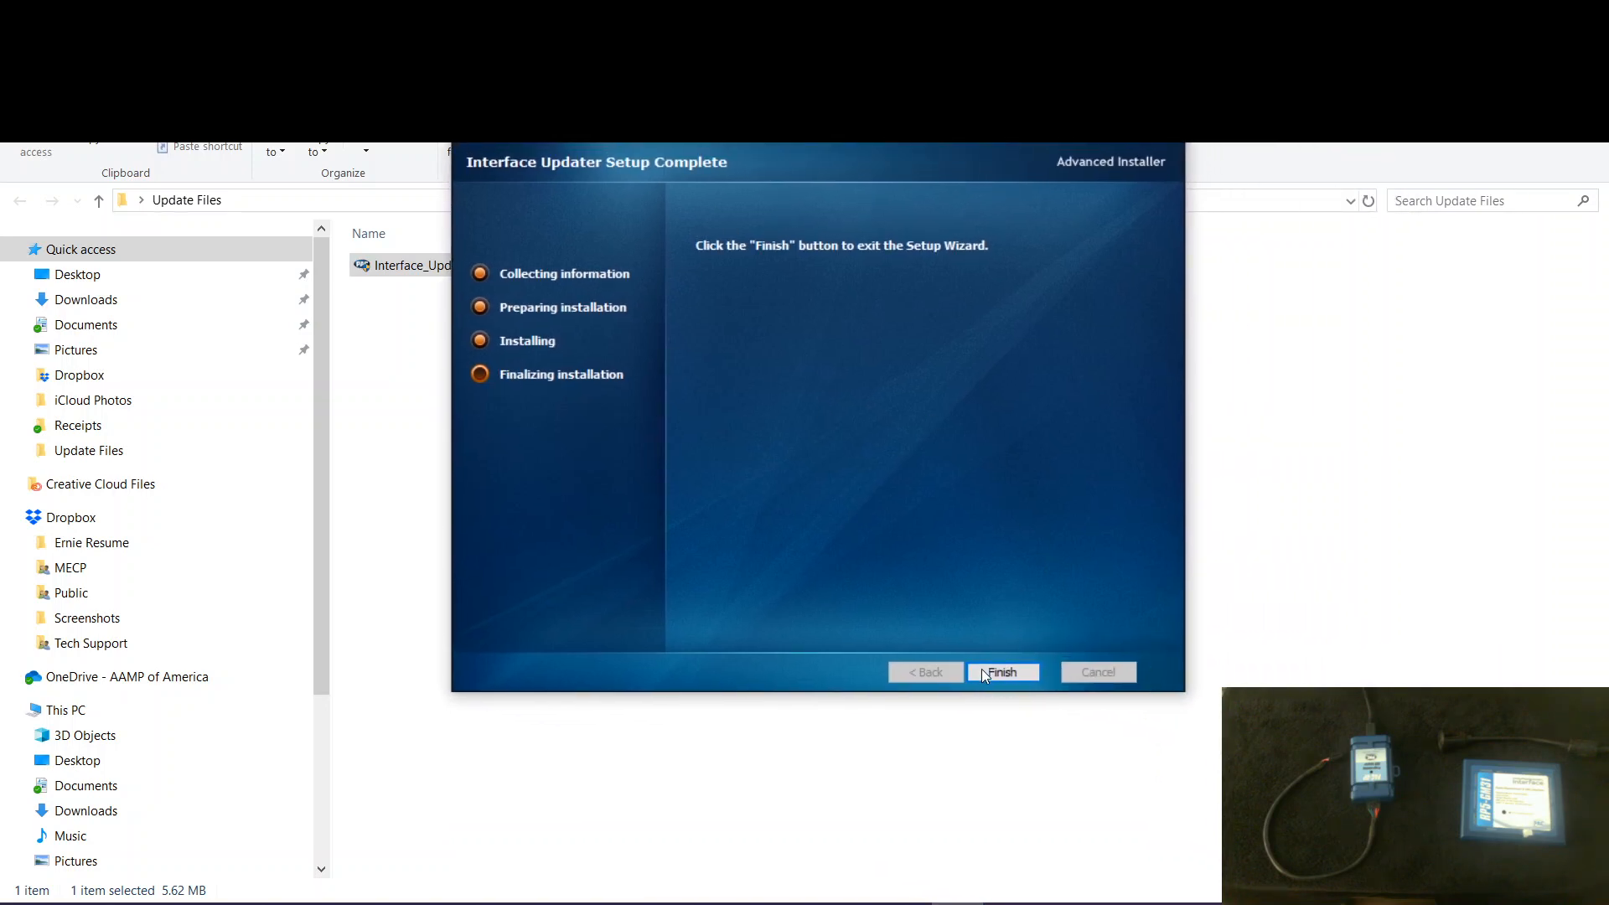
- Finish the Interface Updater setup wizard and return to the PAC product page to review the detailed firmware installation instructions
click(1002, 672)
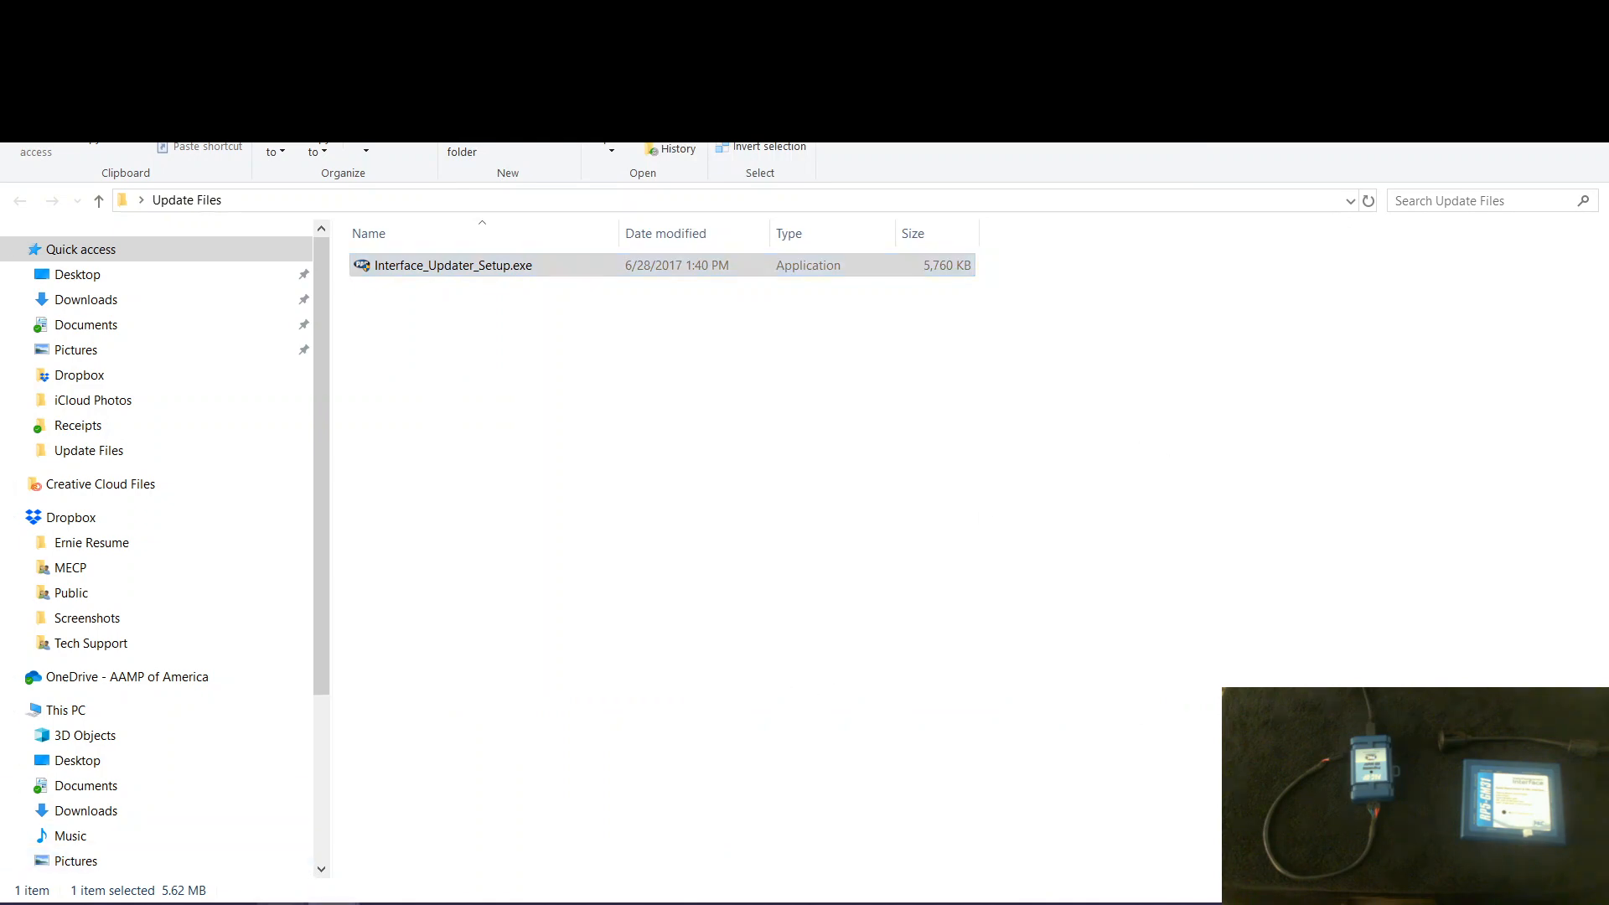
click(350, 842)
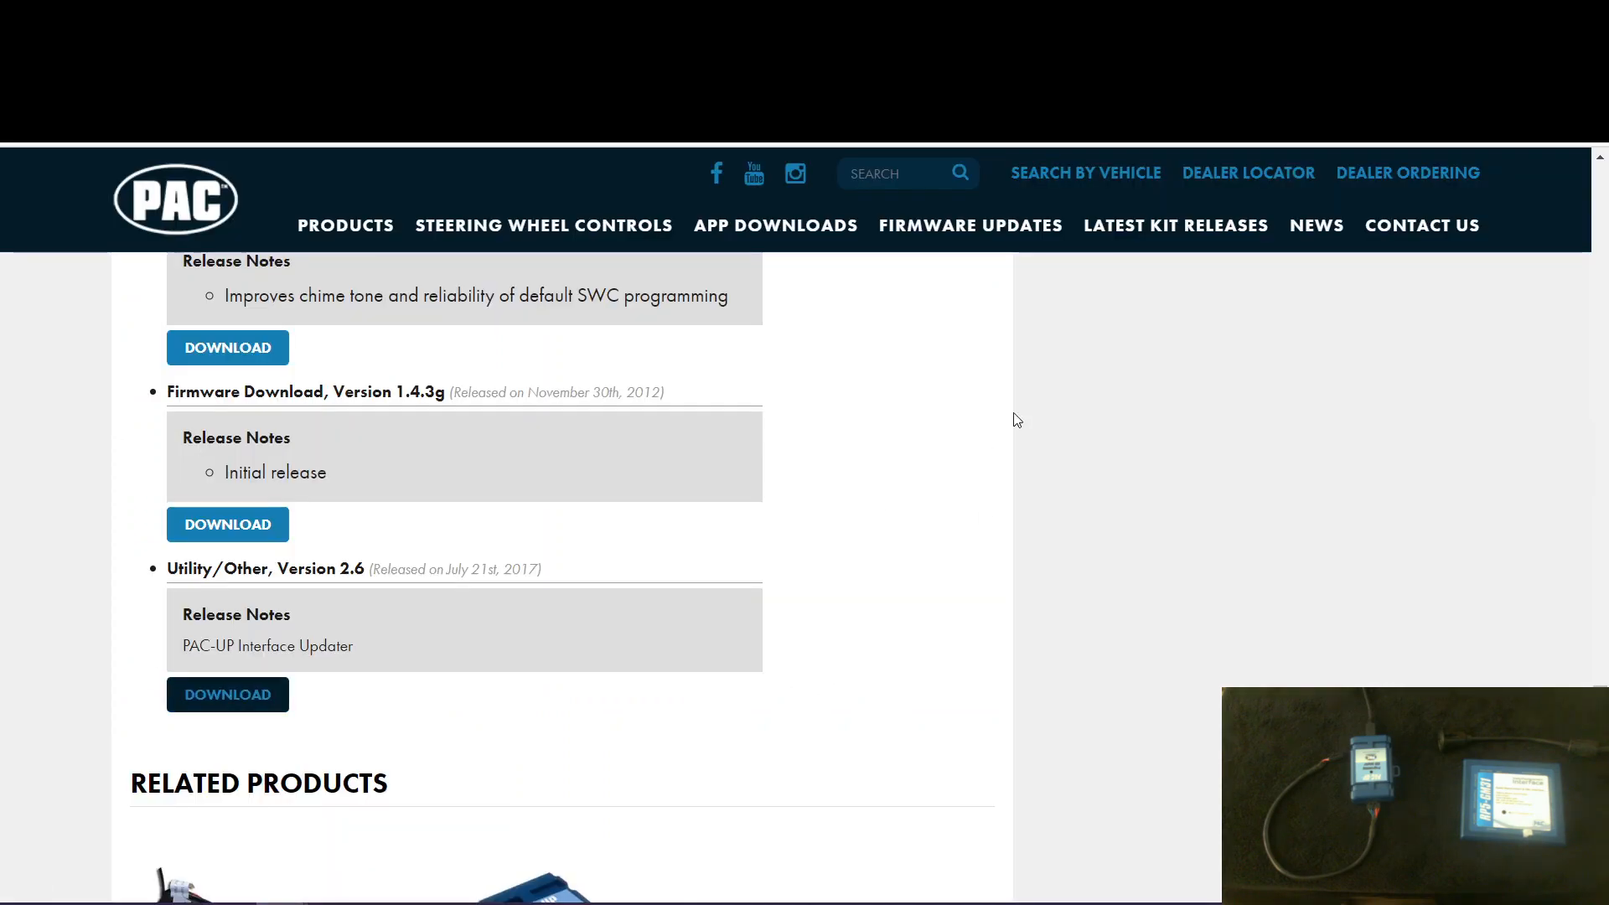
scroll(945, 614, up, 20)
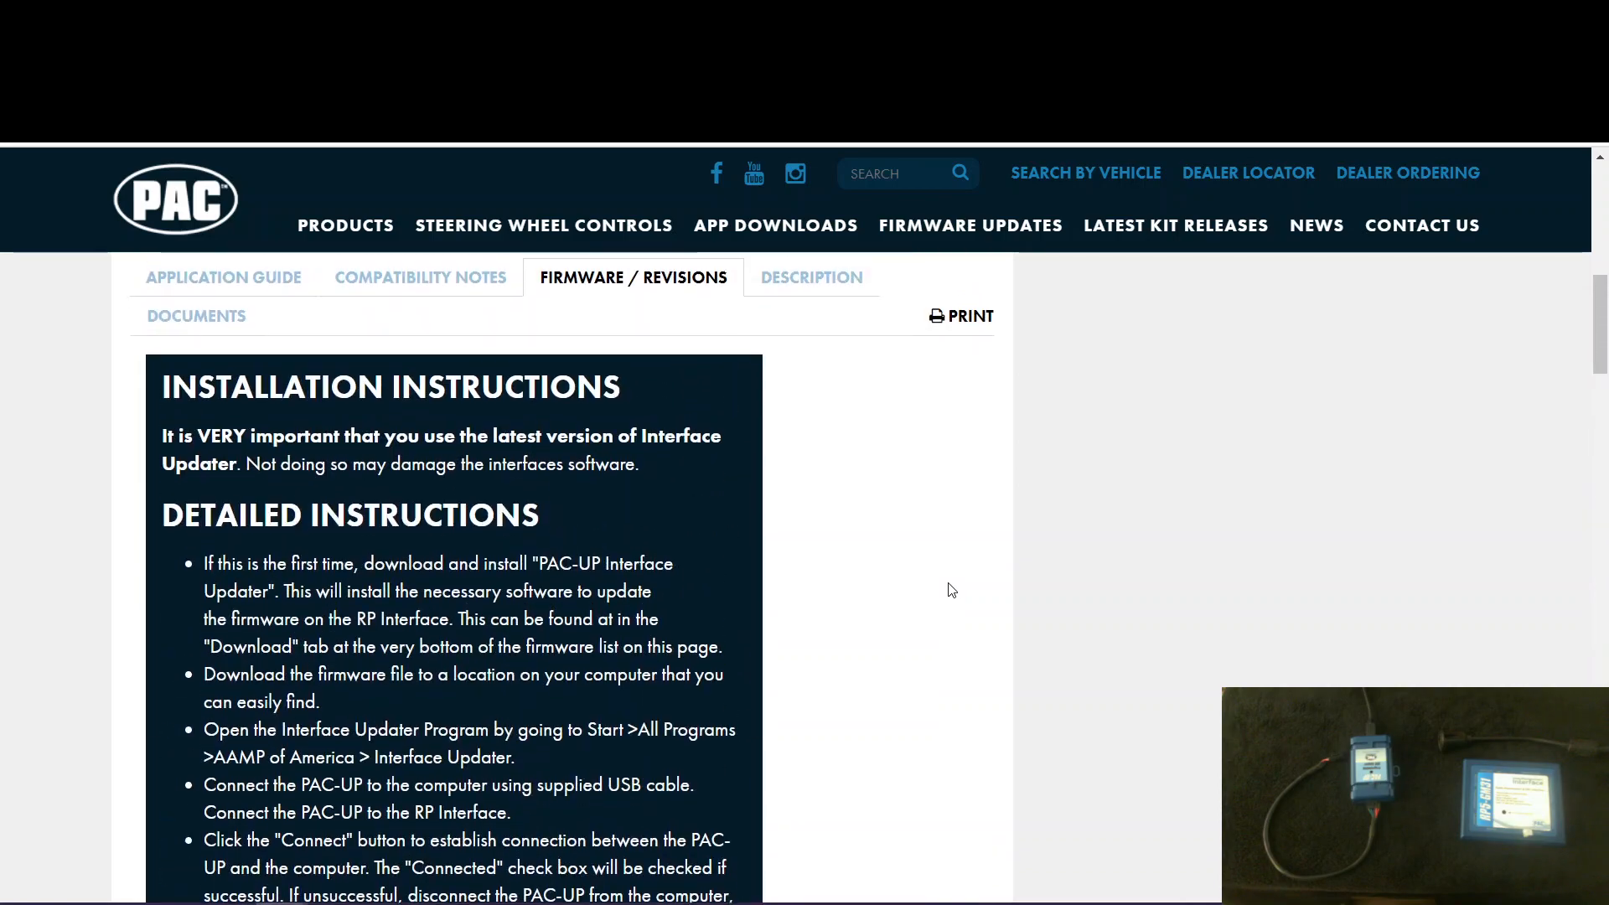
scroll(733, 535, down, 1)
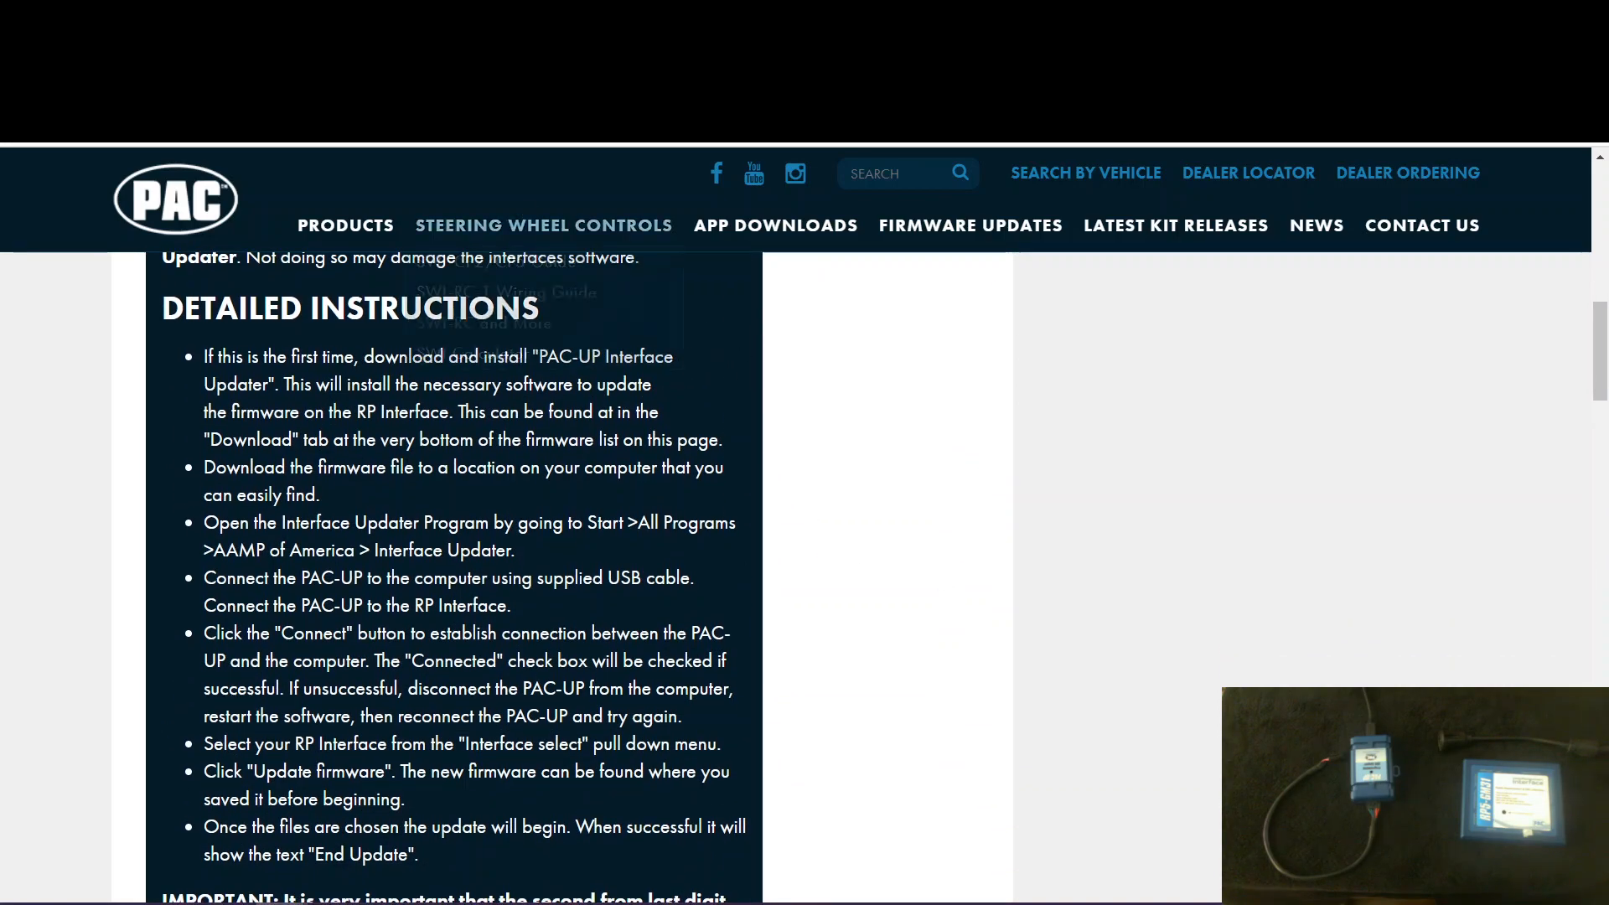
scroll(1045, 525, down, 6)
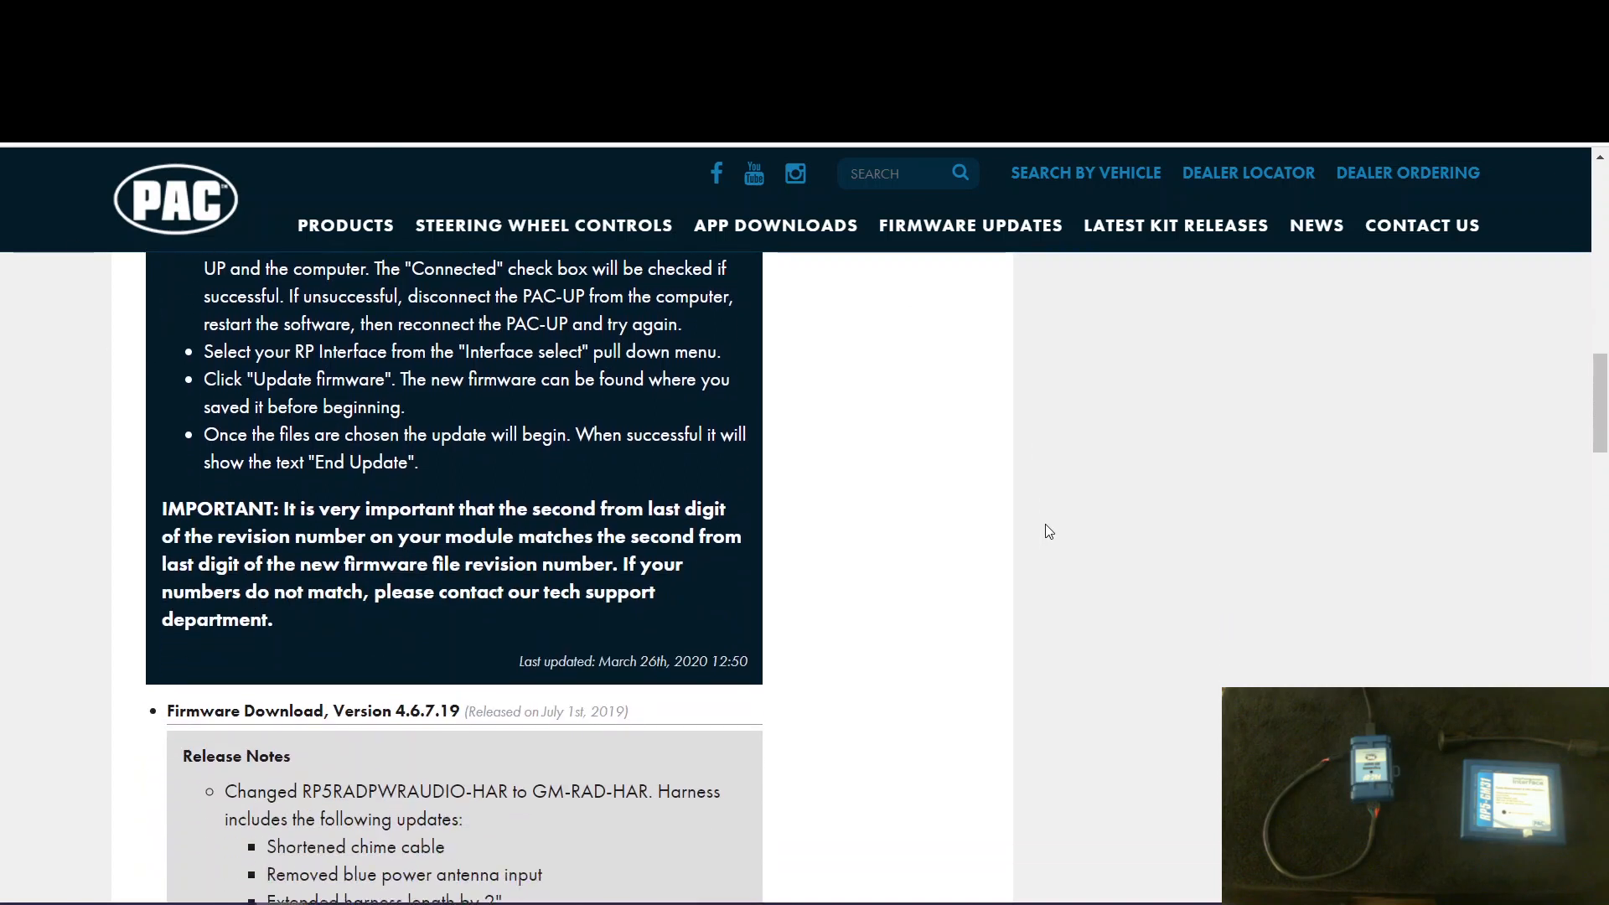
- Check the release notes for harness-only updates and download firmware version 2.6.7.19 as RP5-GM31_GM32_2.6.7.19.puf into the Update Files folder
scroll(1039, 550, down, 1)
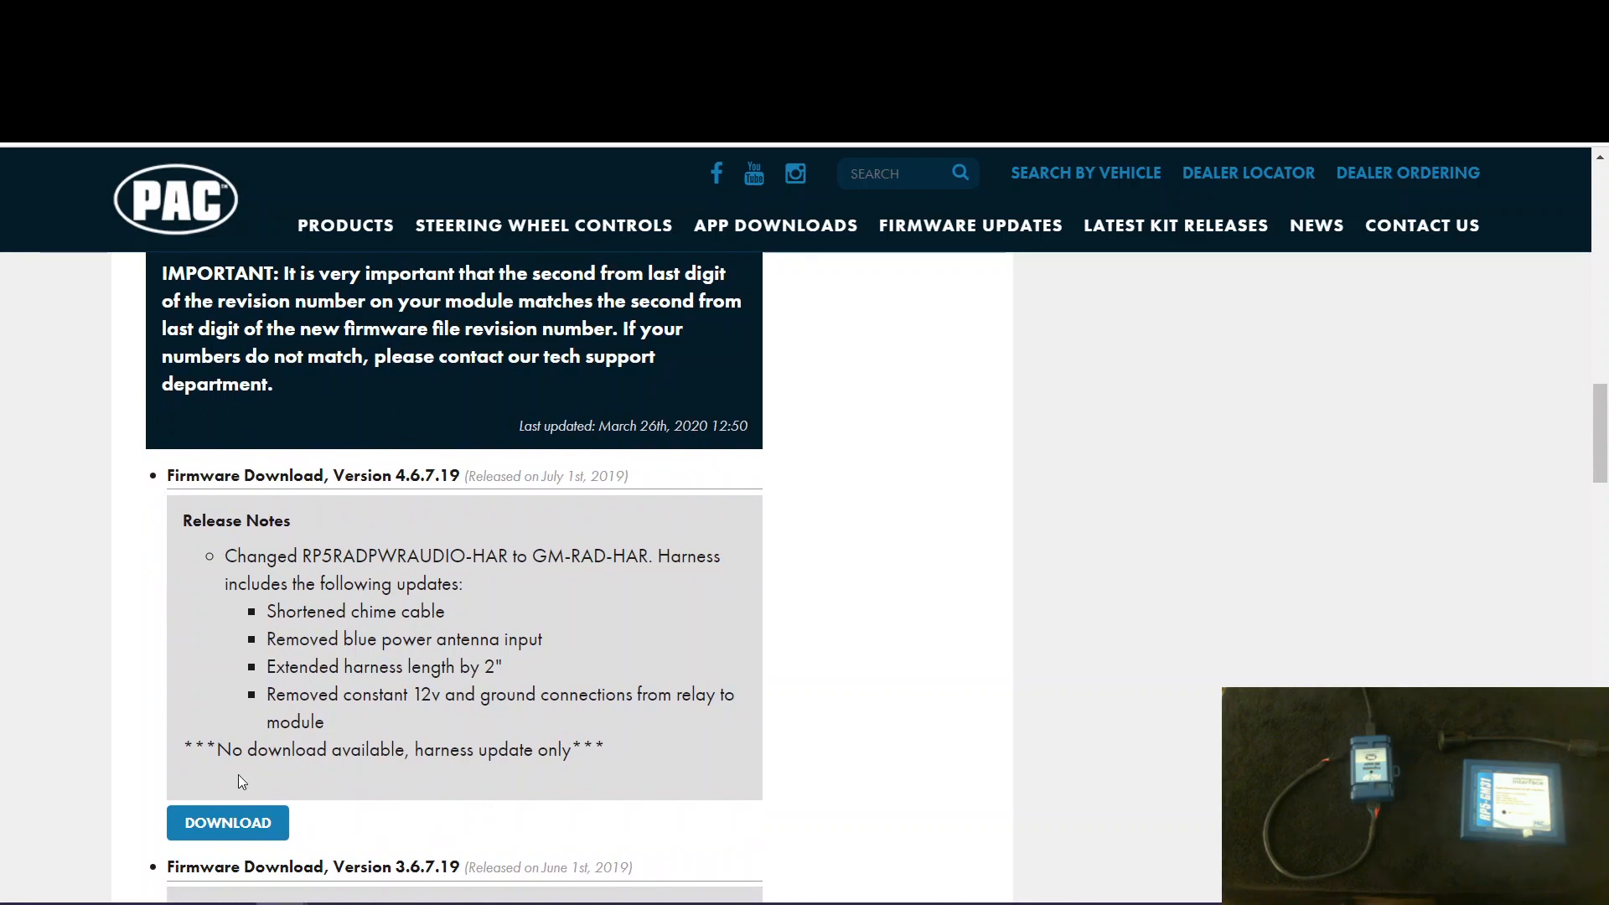
drag(204, 746, 578, 752)
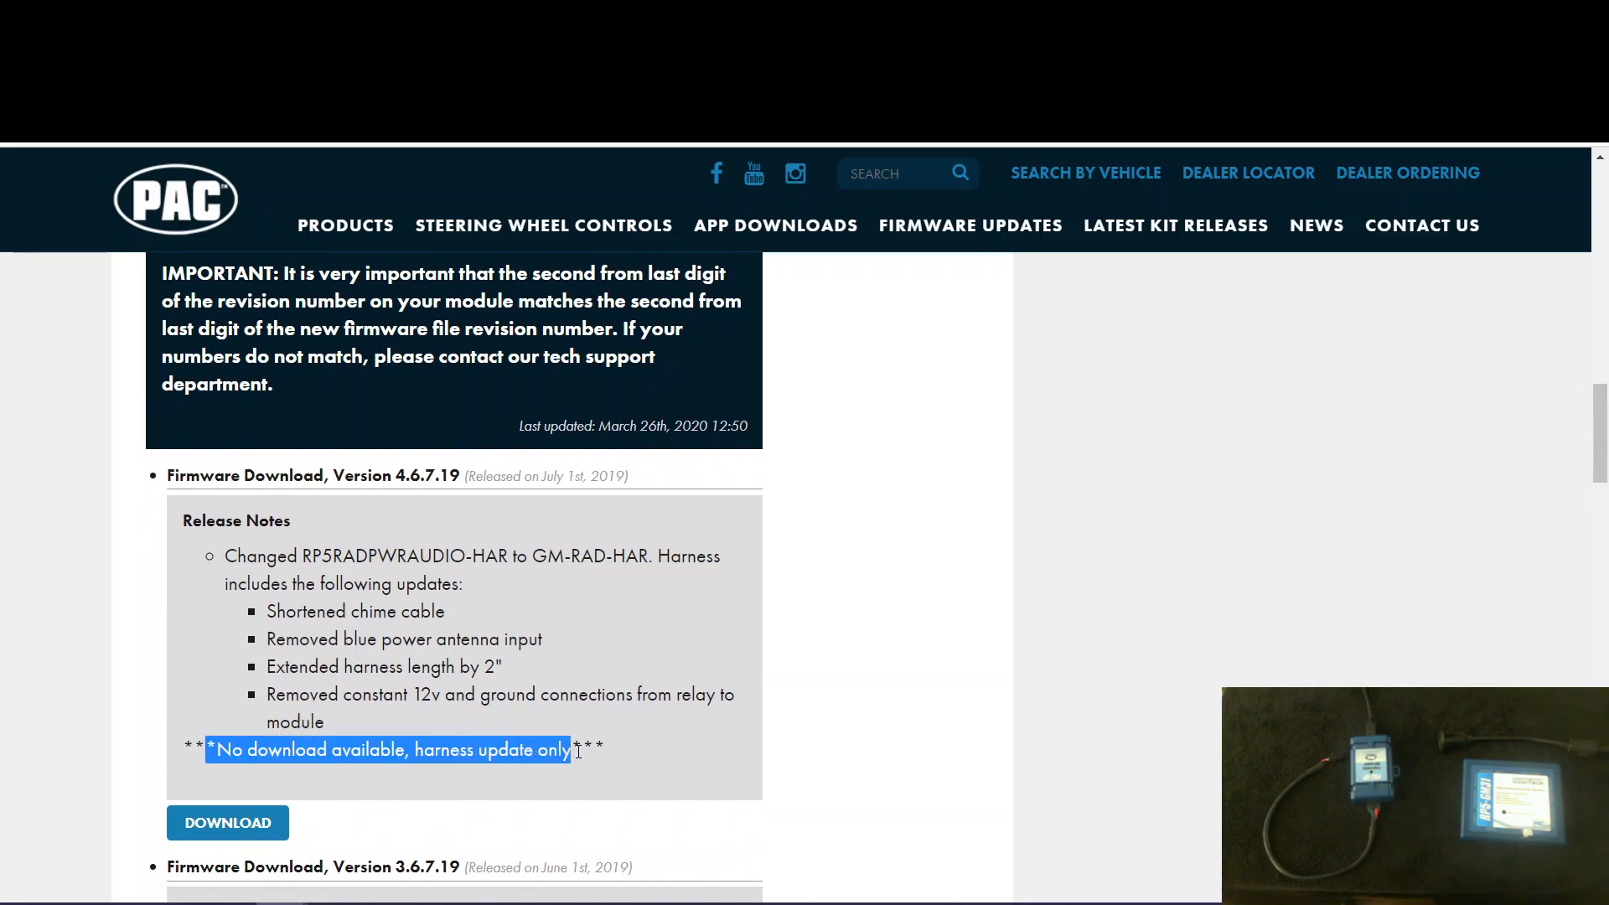
scroll(1124, 593, down, 5)
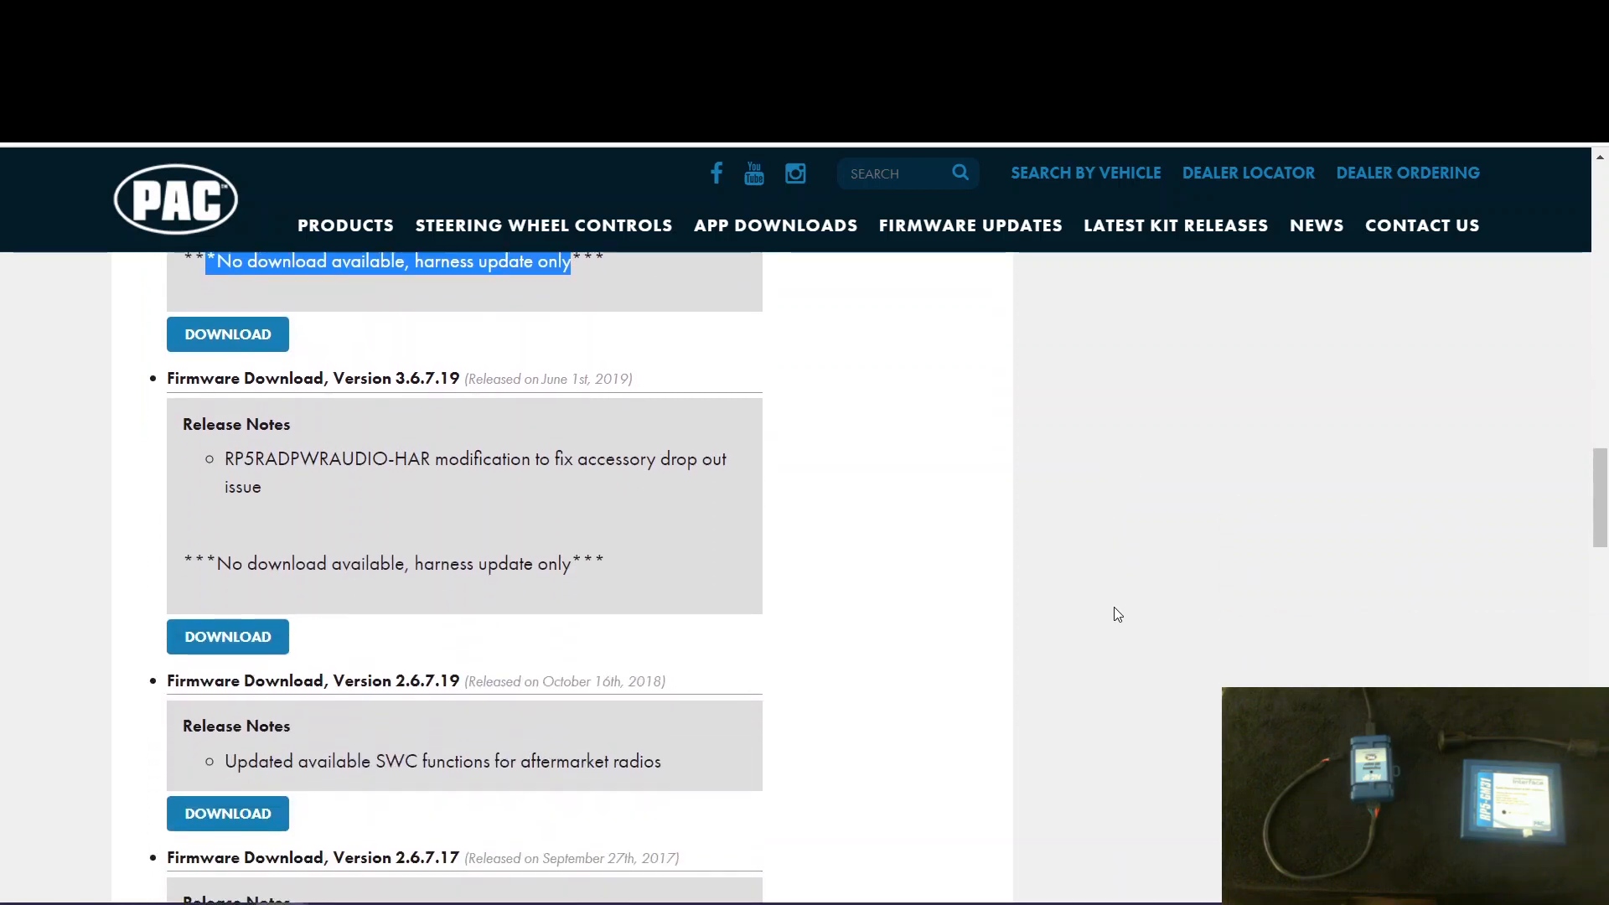
drag(215, 537, 508, 497)
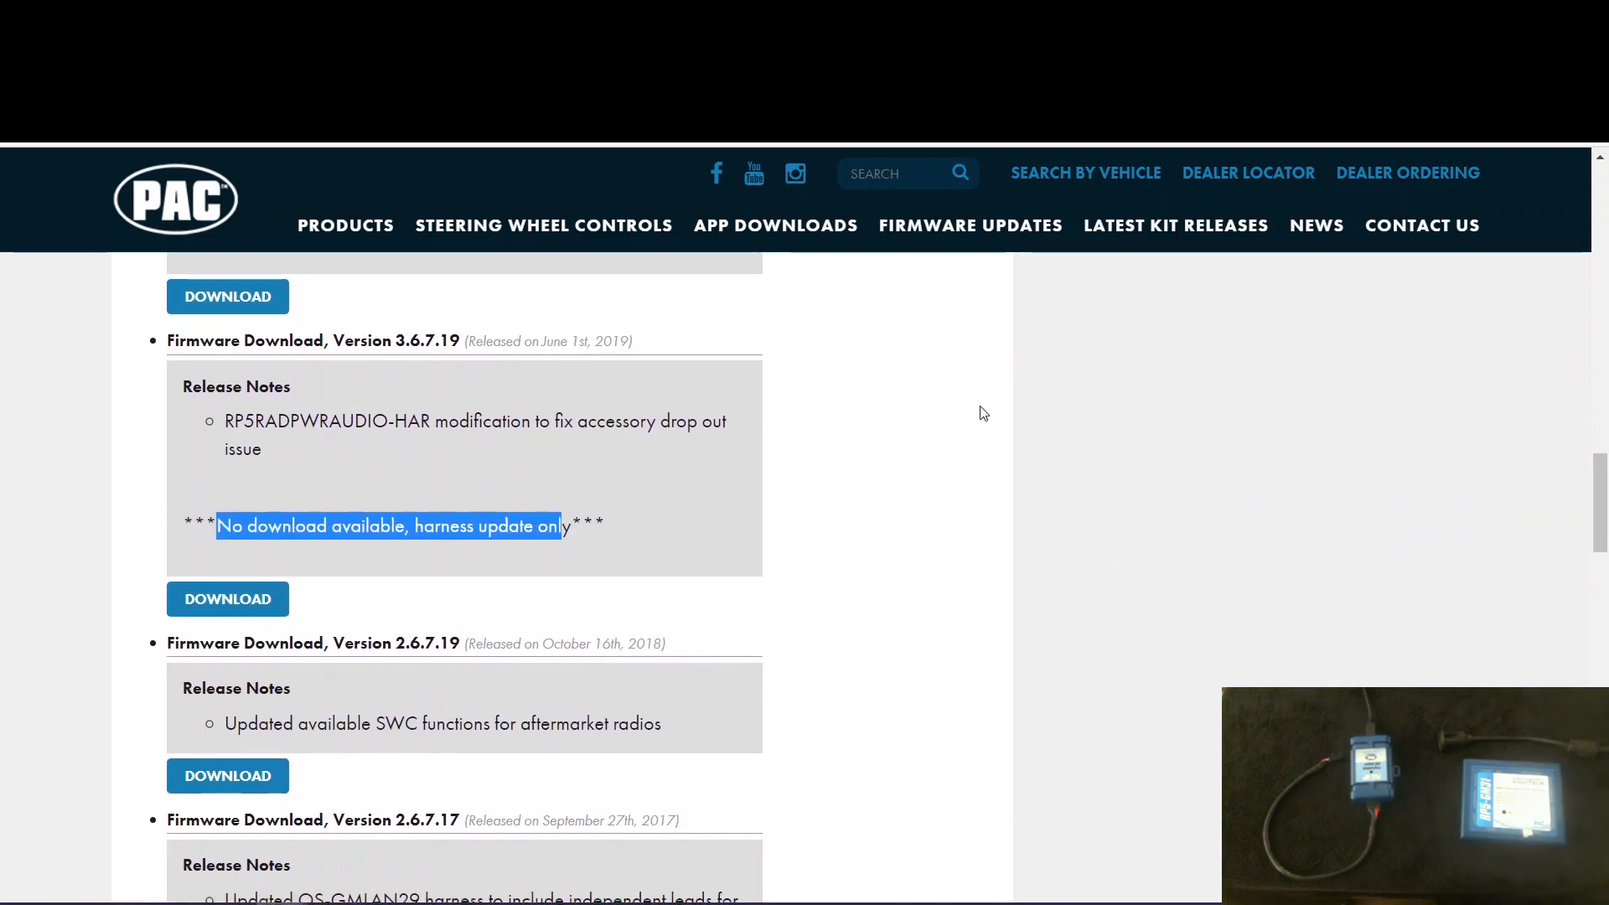
scroll(980, 412, down, 1)
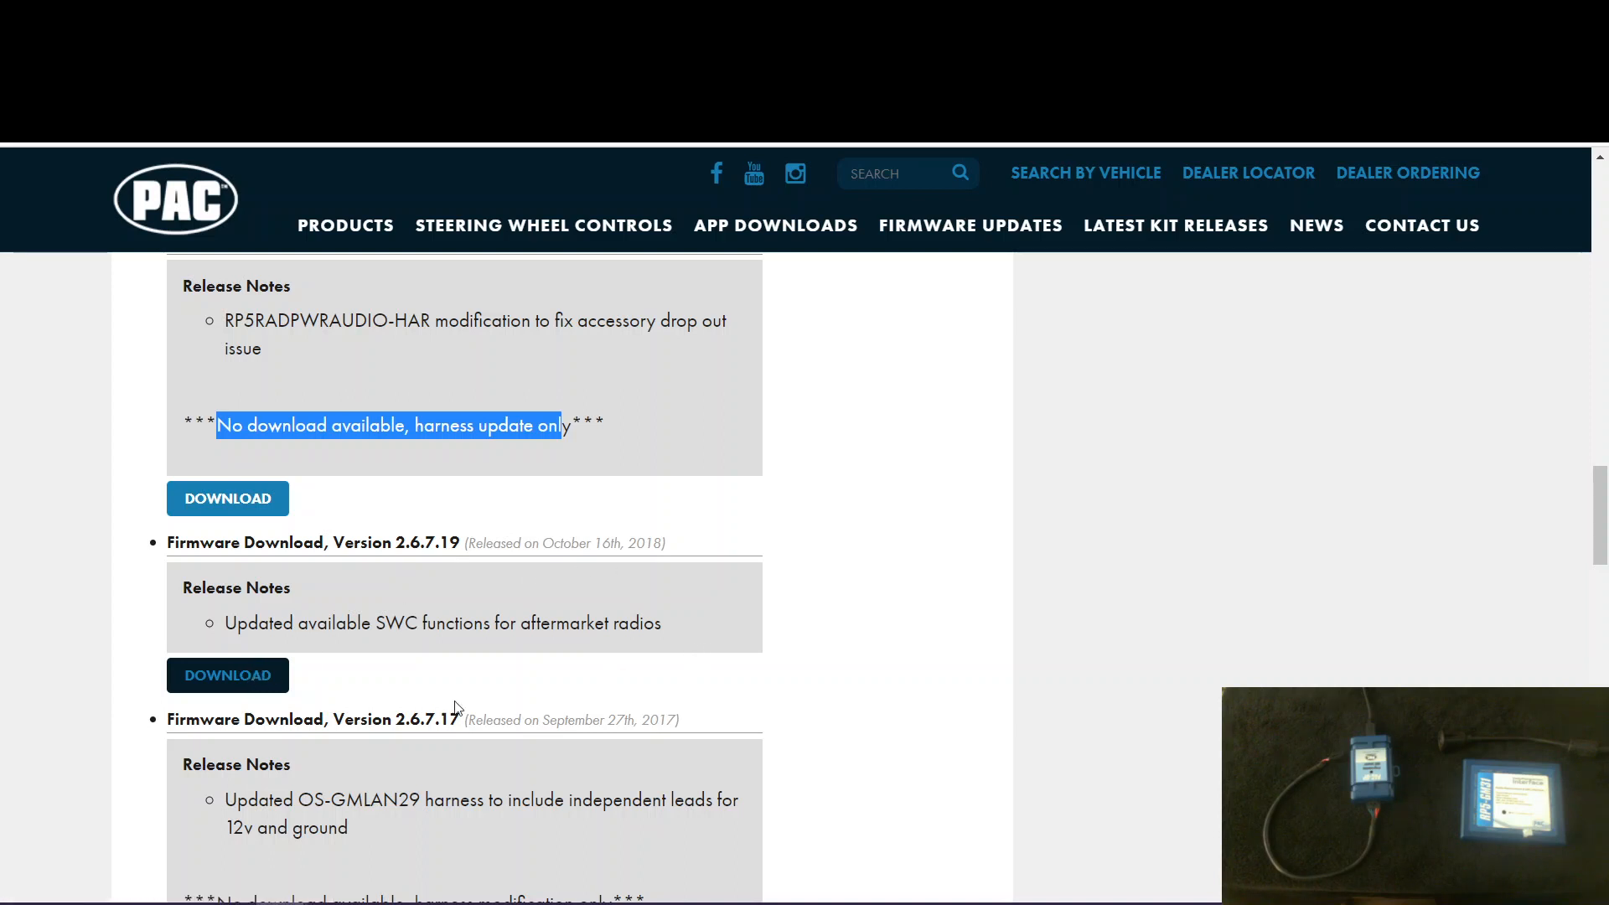
click(242, 694)
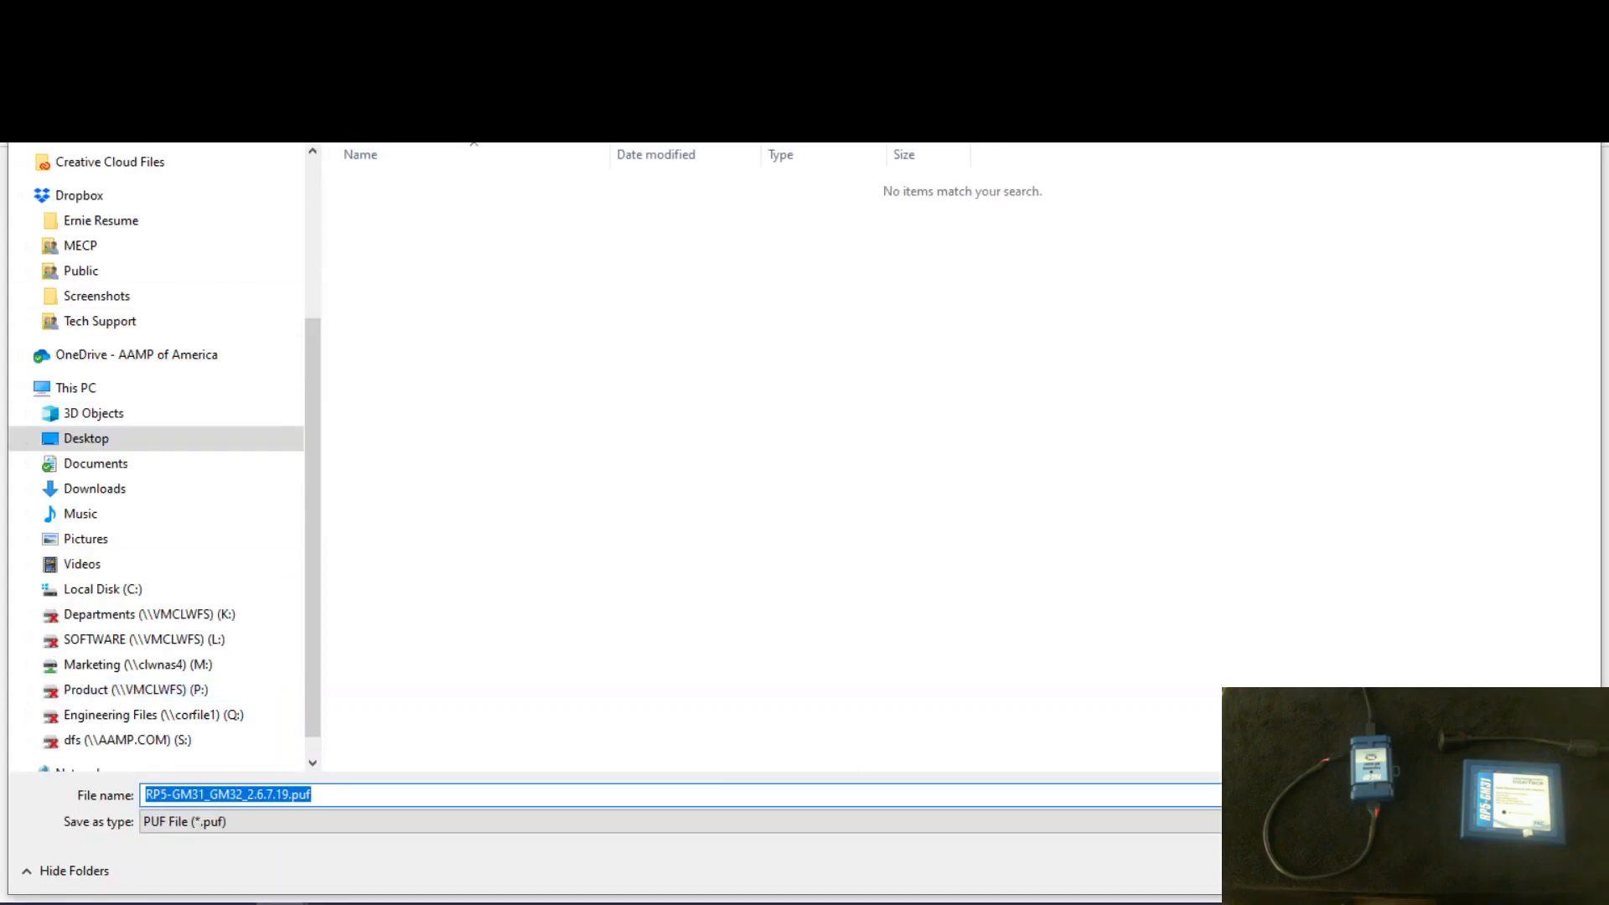
key(Return)
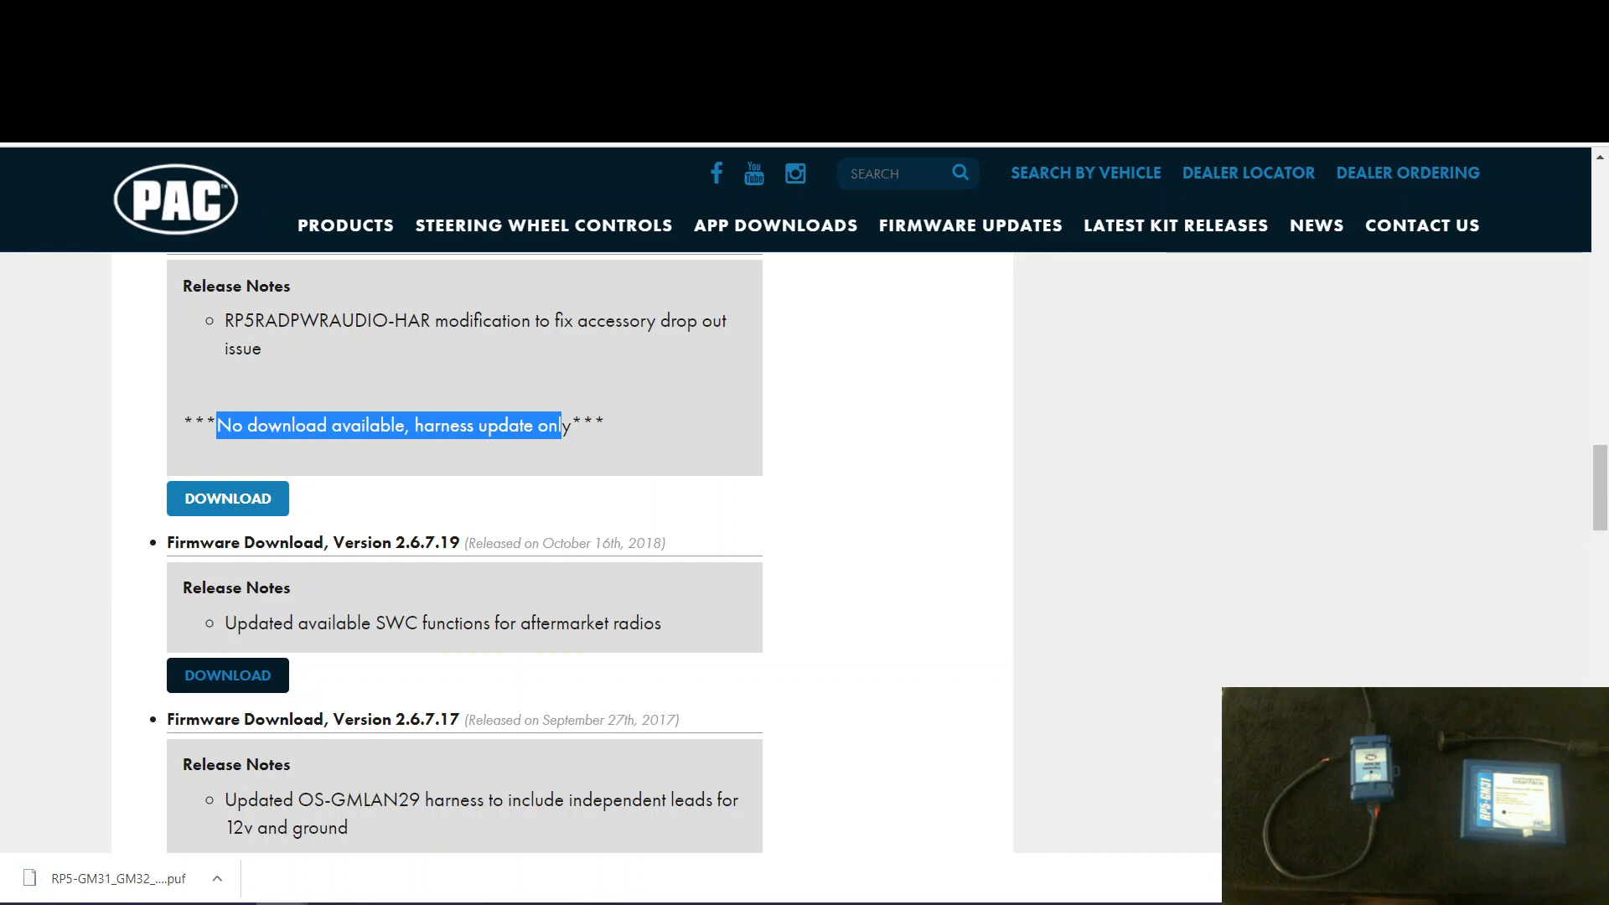
- Launch the installed Interface Updater program and connect it to the RP5-GM31 interface
scroll(883, 715, up, 10)
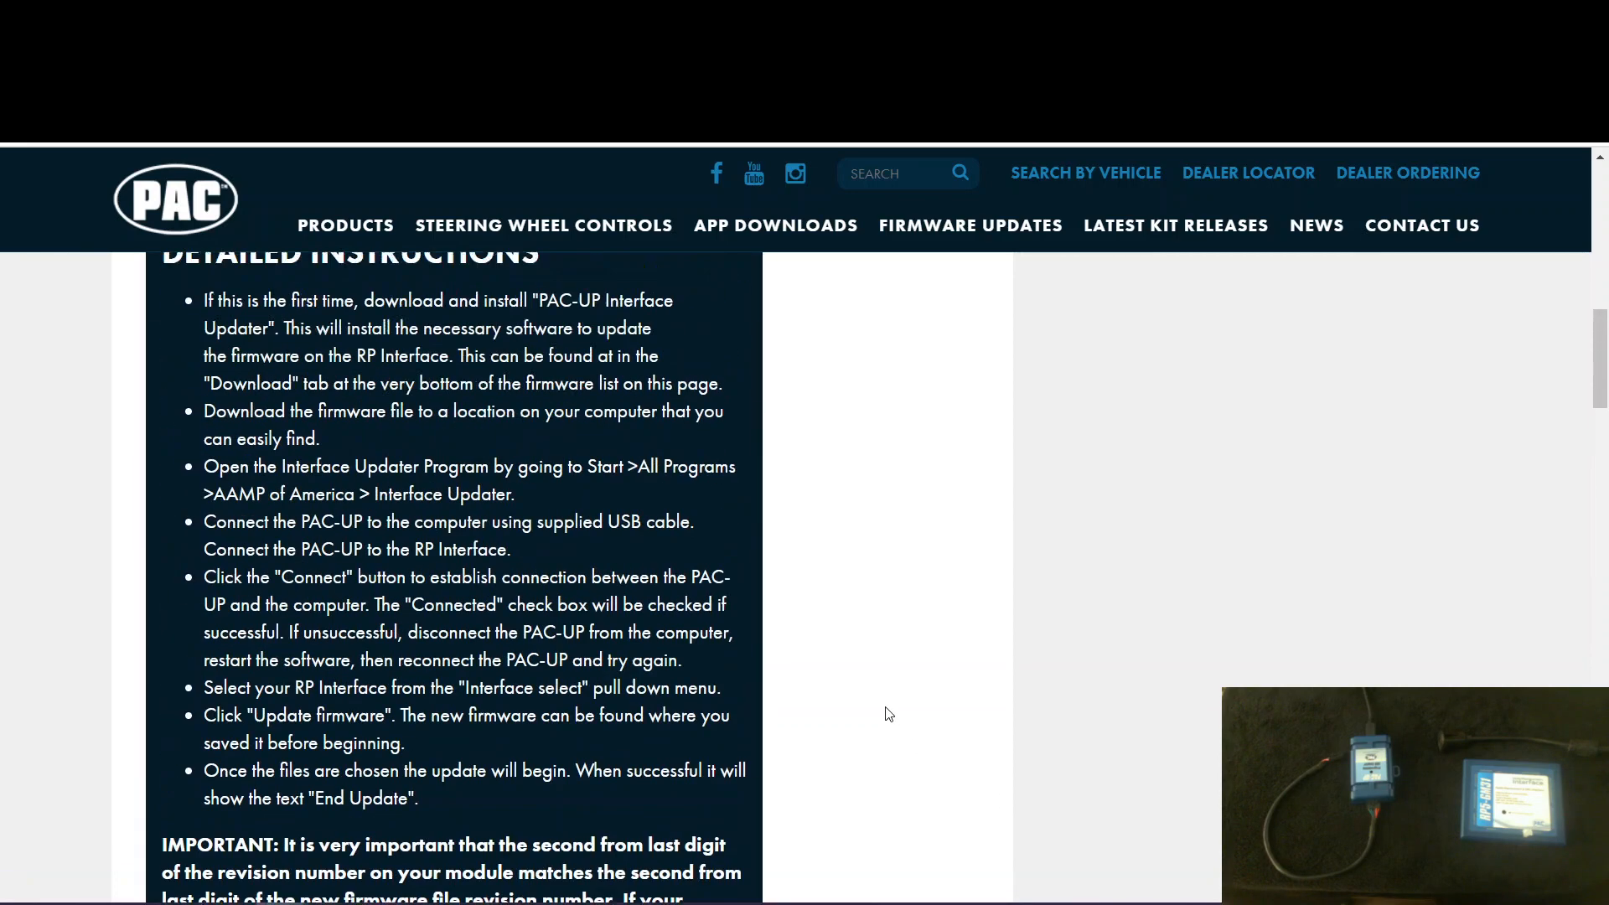
scroll(889, 714, down, 2)
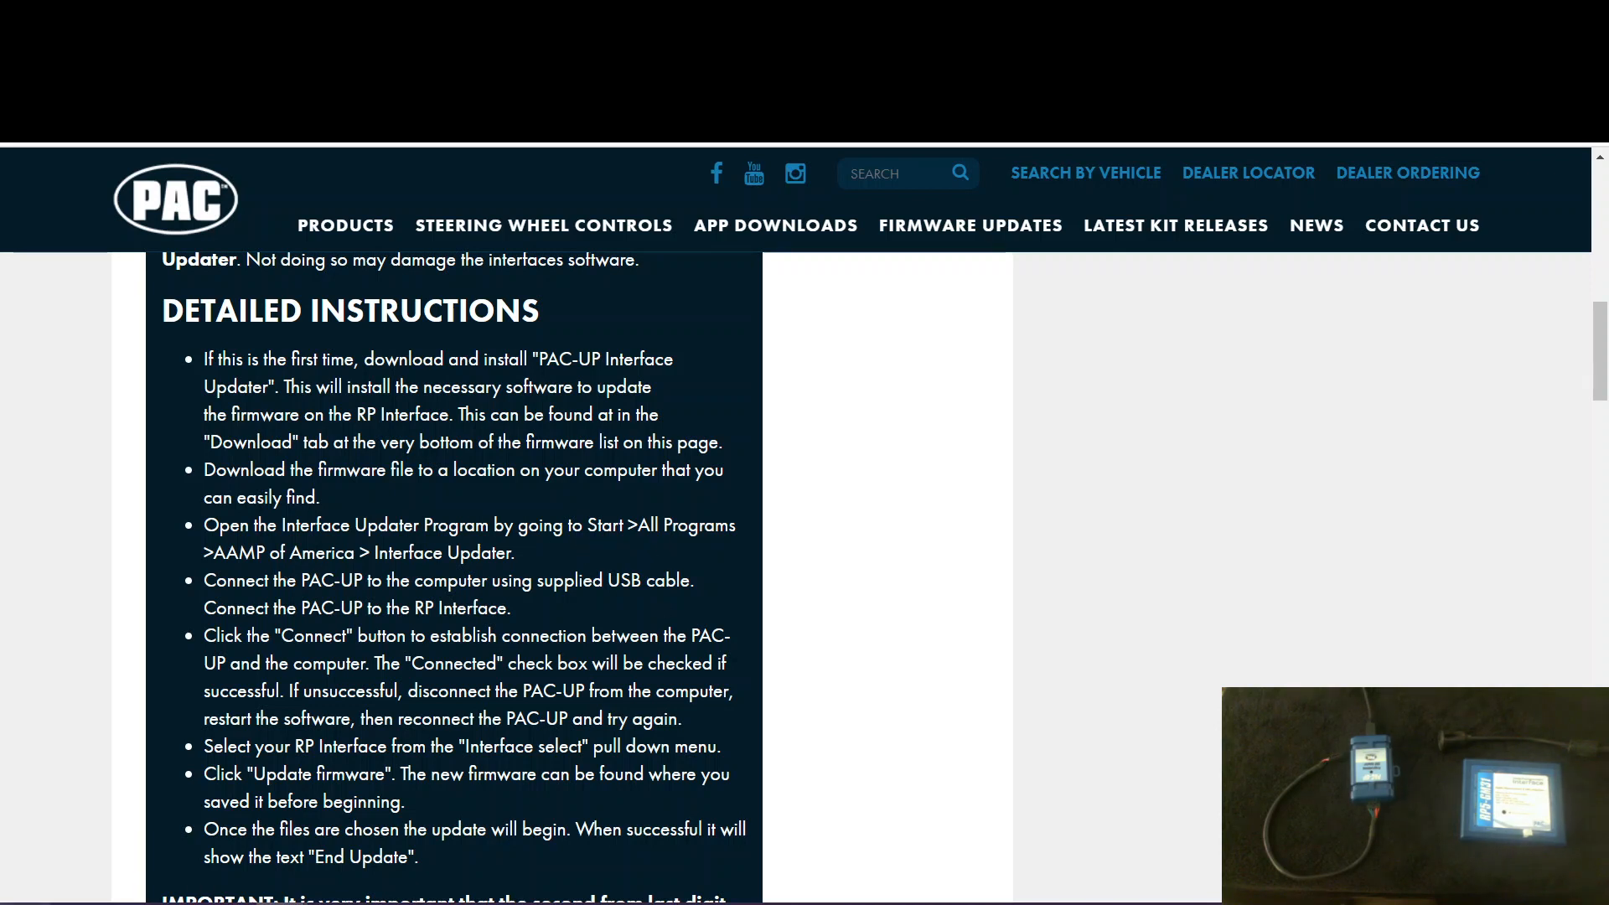
key(super)
scroll(218, 581, down, 3)
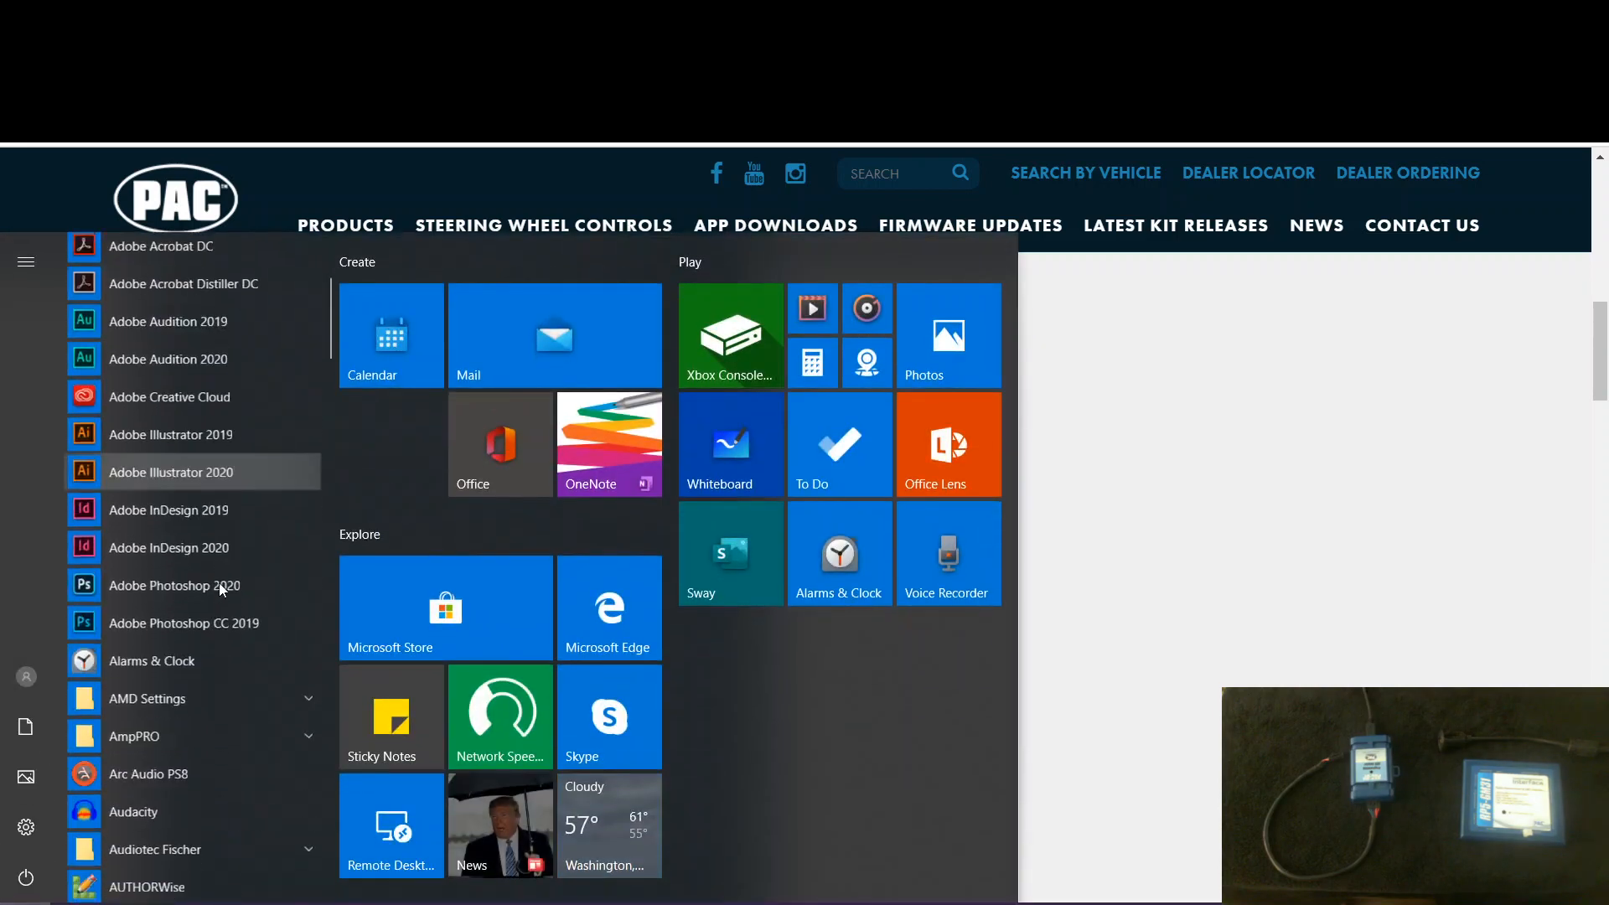
scroll(219, 581, down, 6)
scroll(219, 582, up, 4)
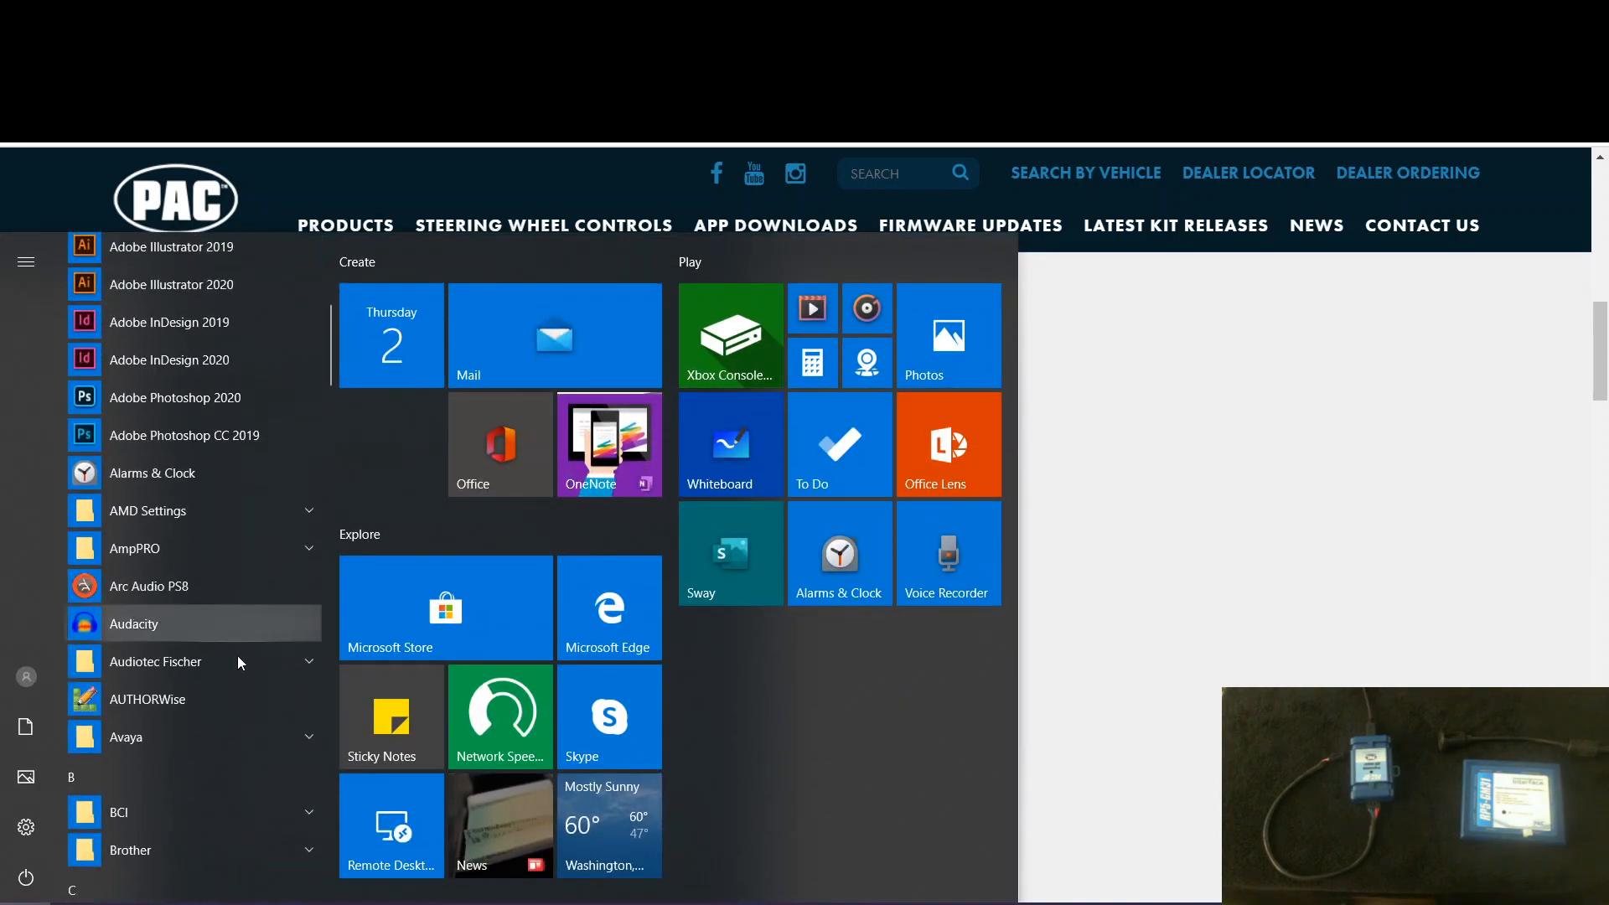
scroll(229, 578, down, 4)
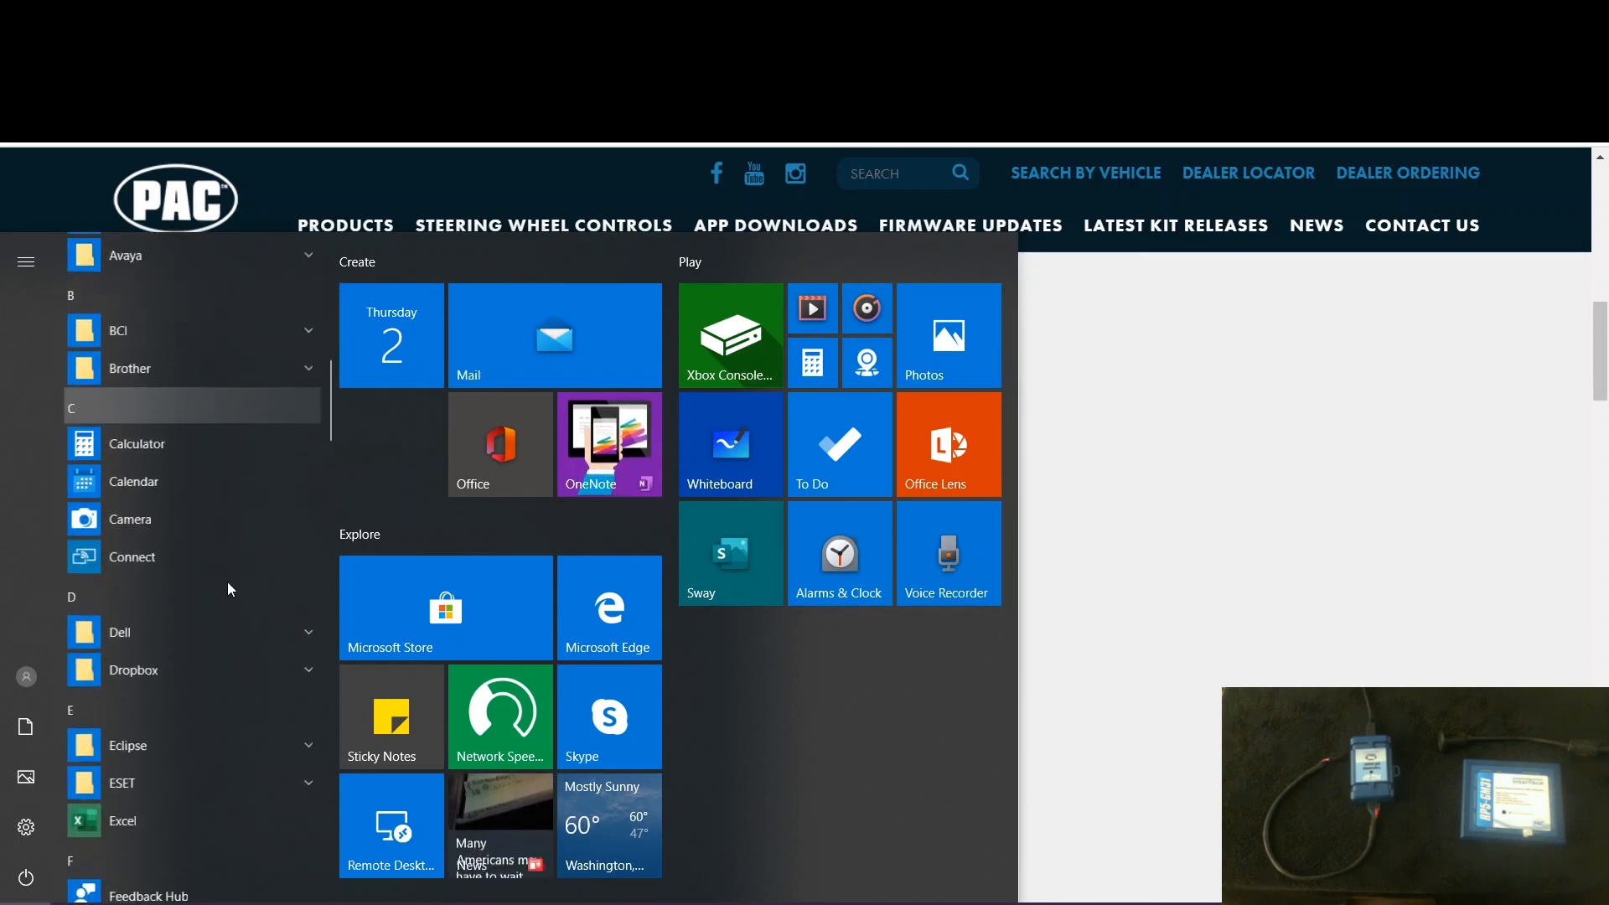
scroll(228, 582, down, 5)
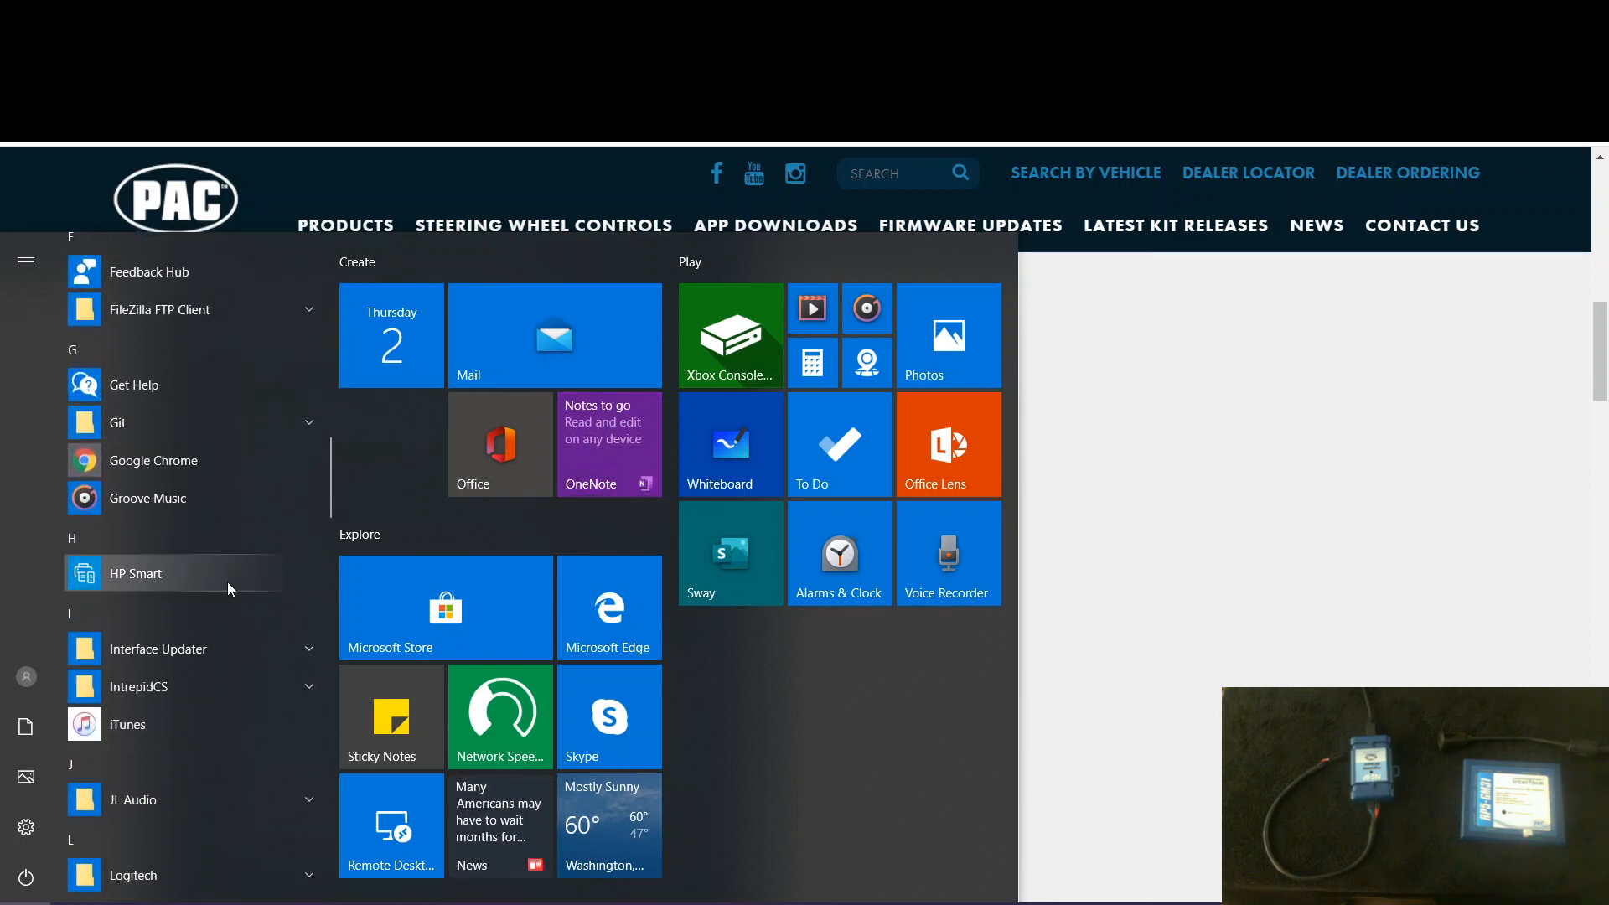
click(149, 656)
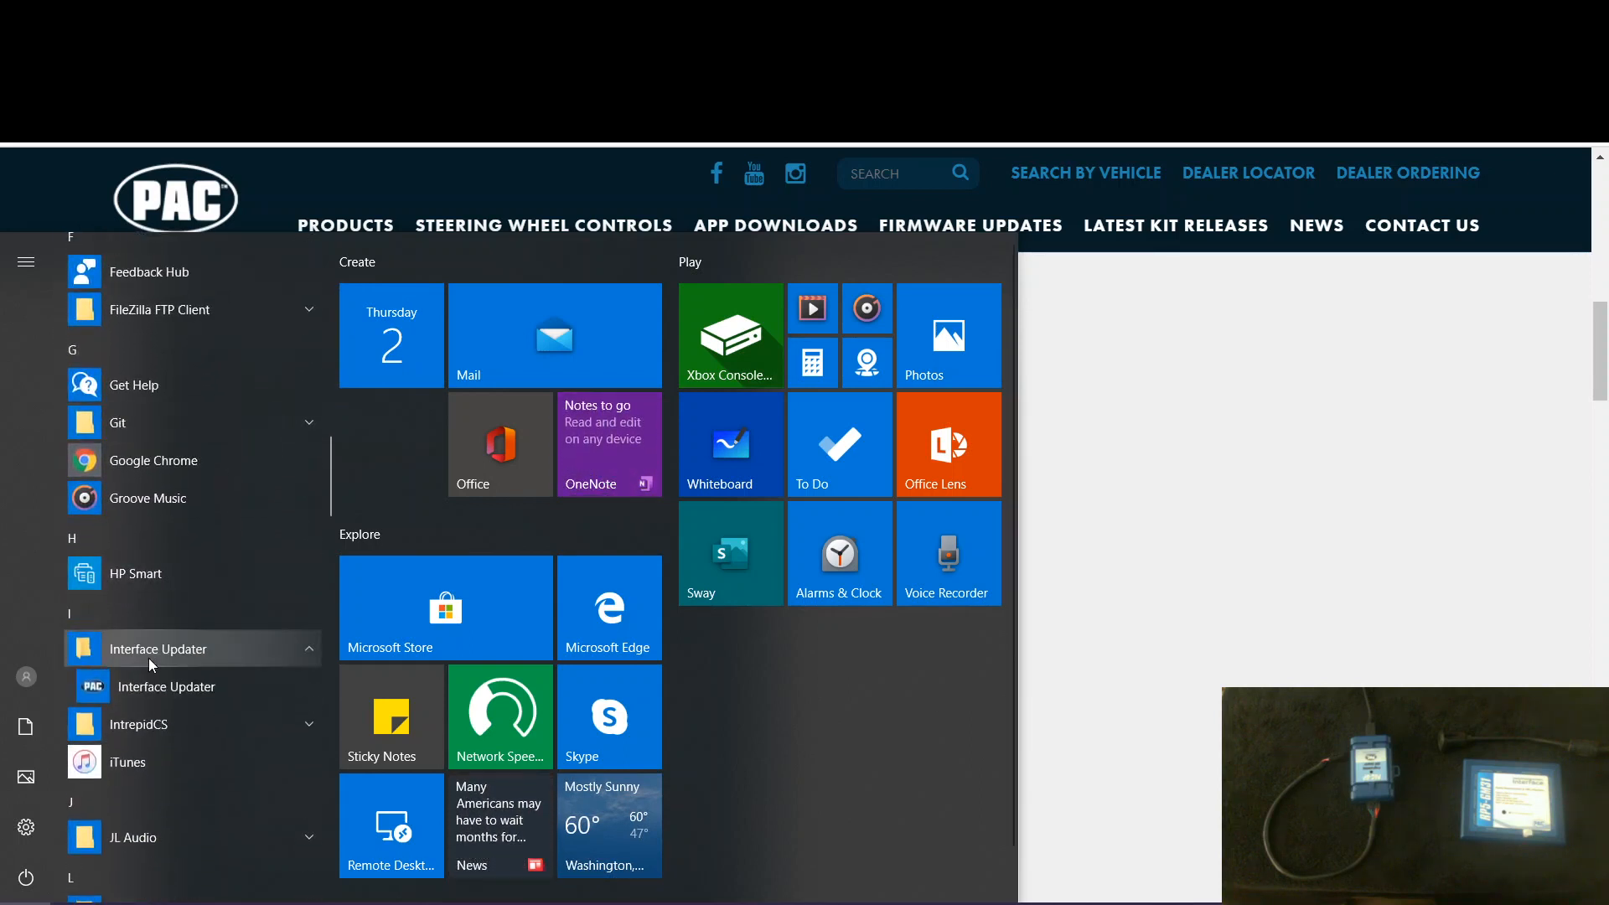
click(169, 697)
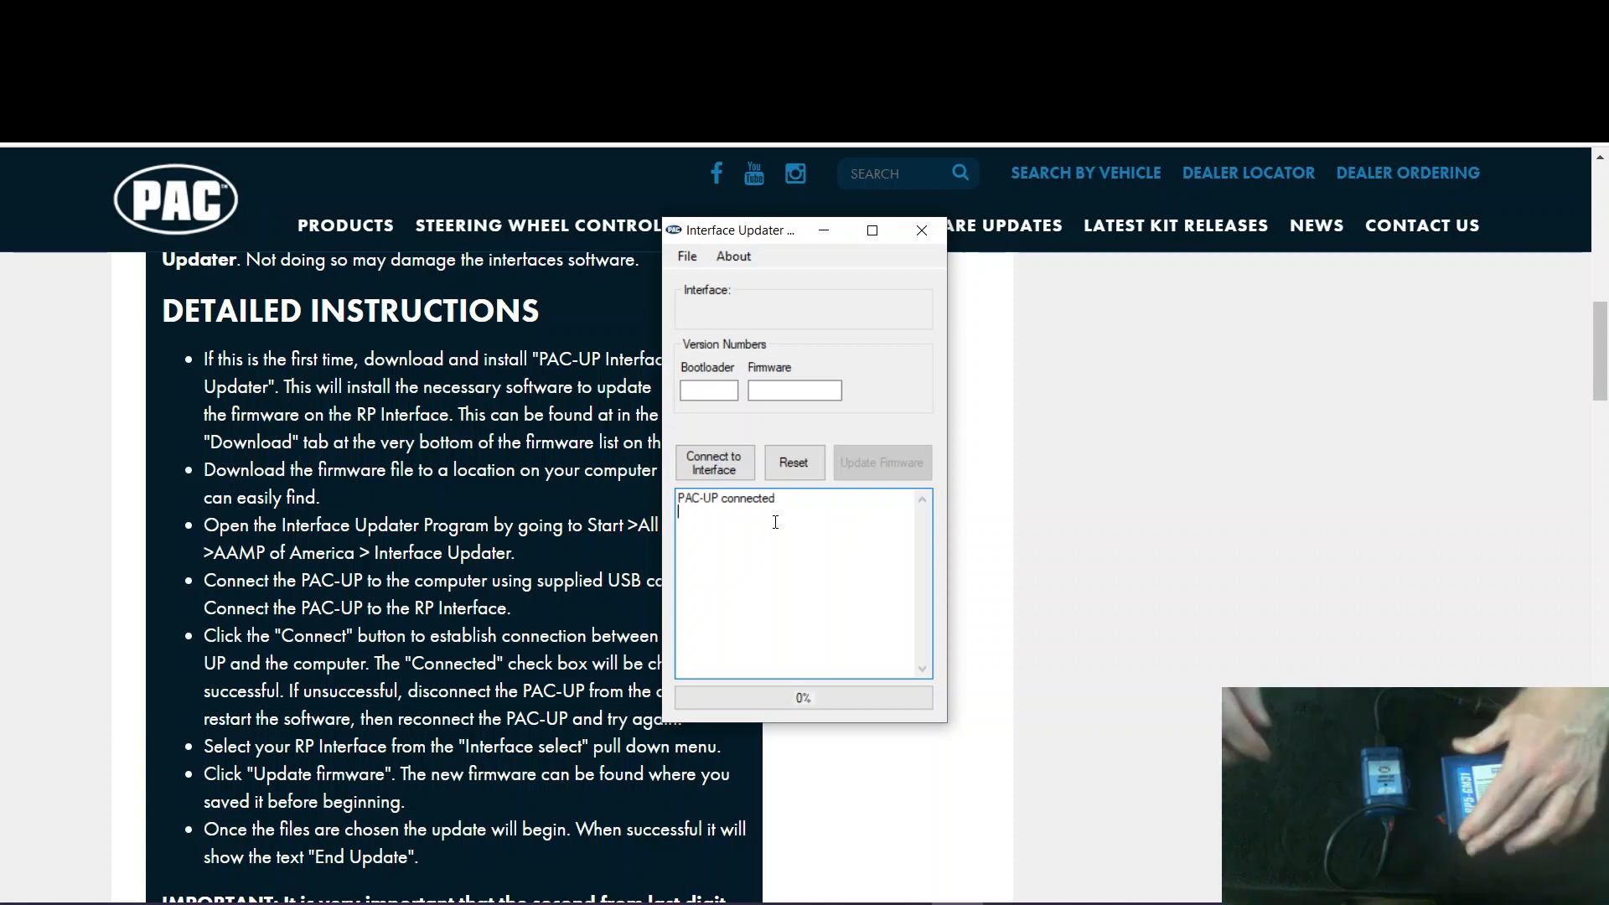
click(722, 461)
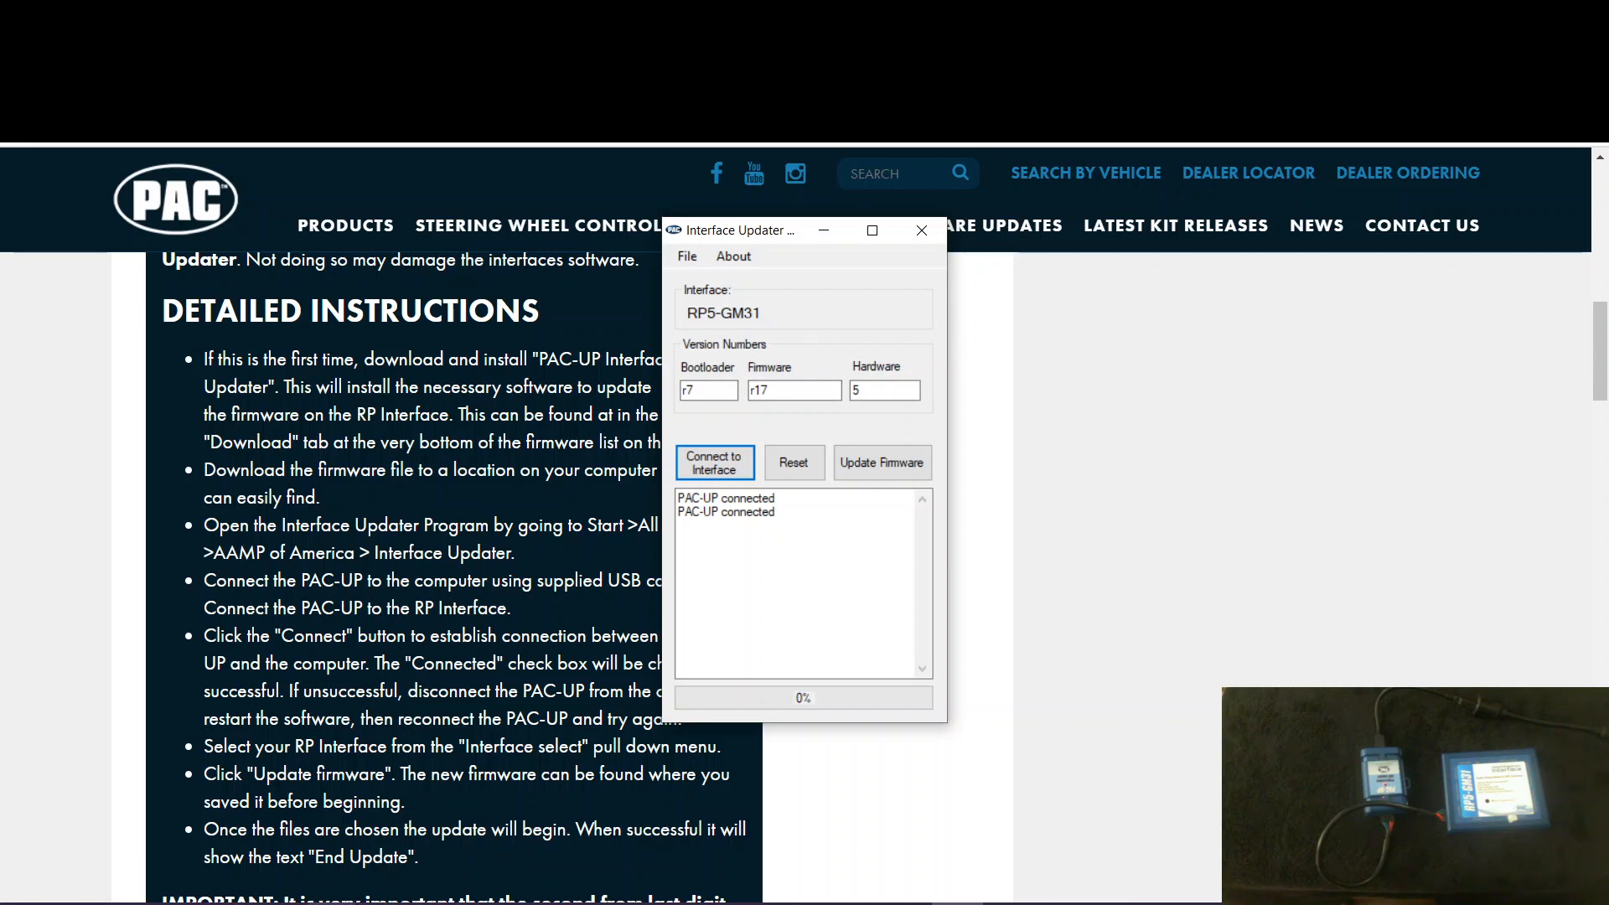
- Load RP5-GM31_GM32_2.6.7.19.puf from the Update Files folder into Interface Updater and start the firmware update
mouse_move(335, 903)
click(394, 876)
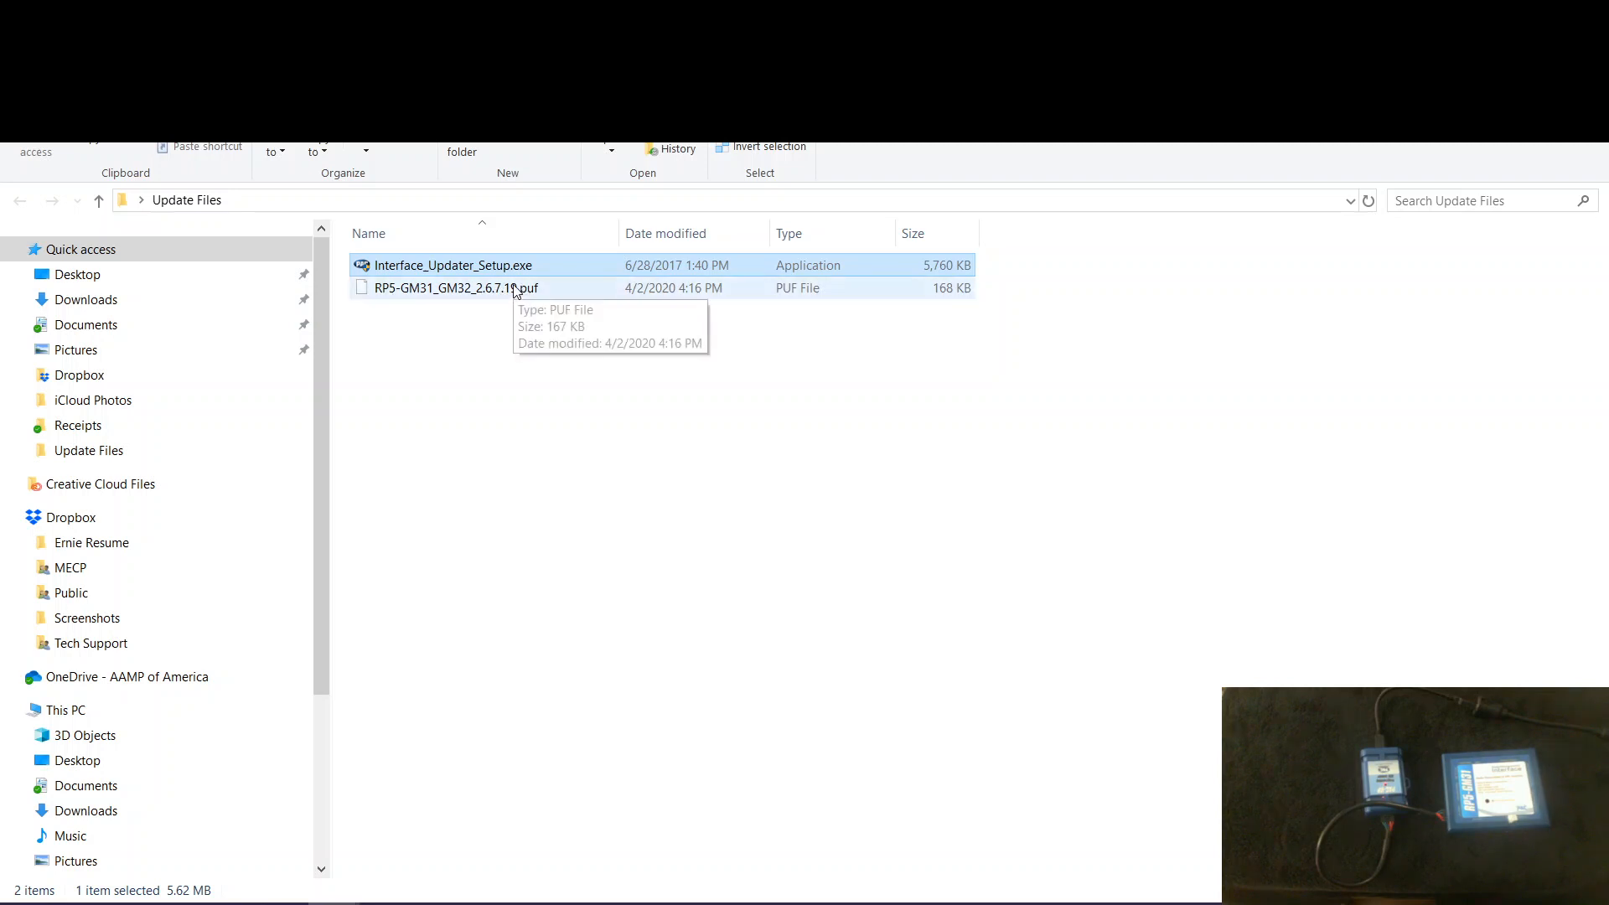
click(958, 904)
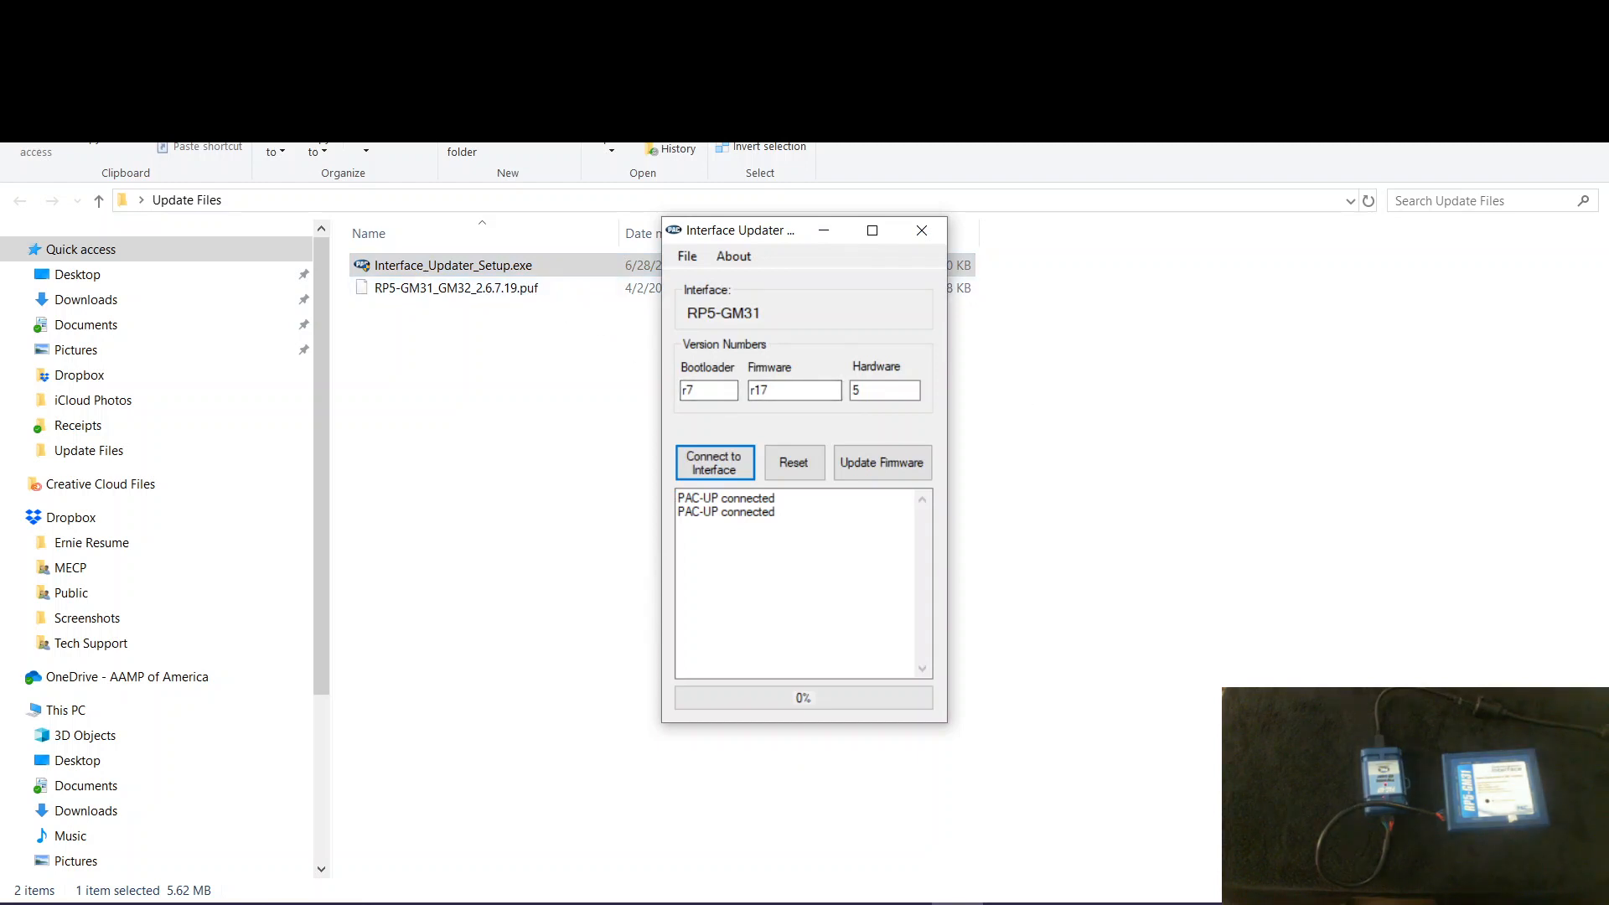
click(687, 257)
click(720, 283)
click(676, 258)
click(682, 261)
click(689, 260)
click(714, 284)
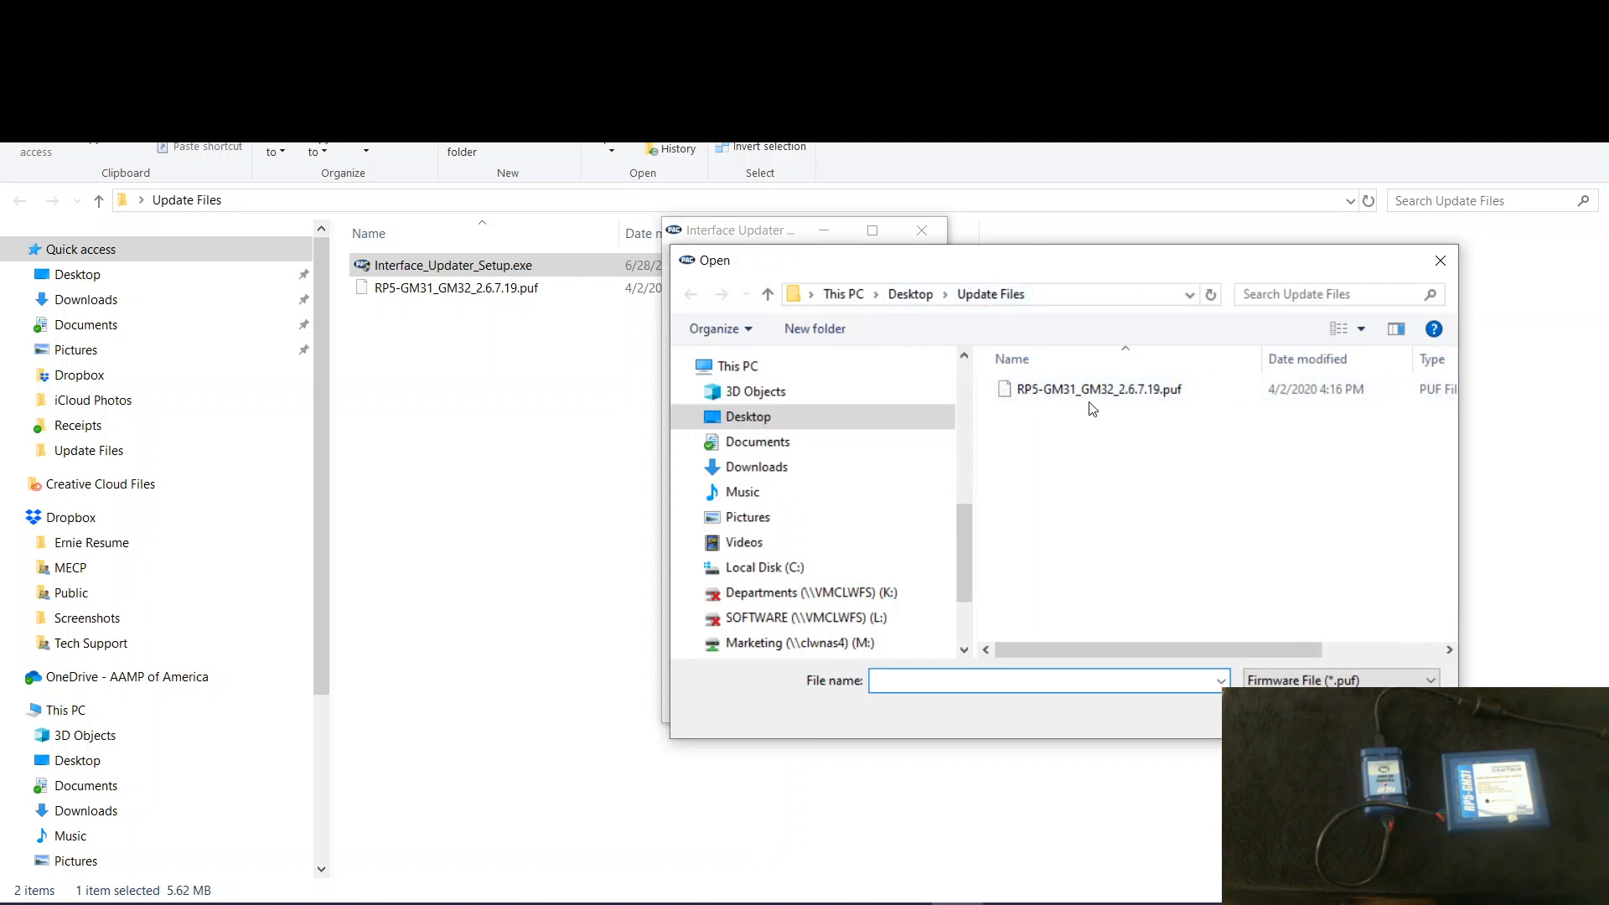
double_click(1062, 387)
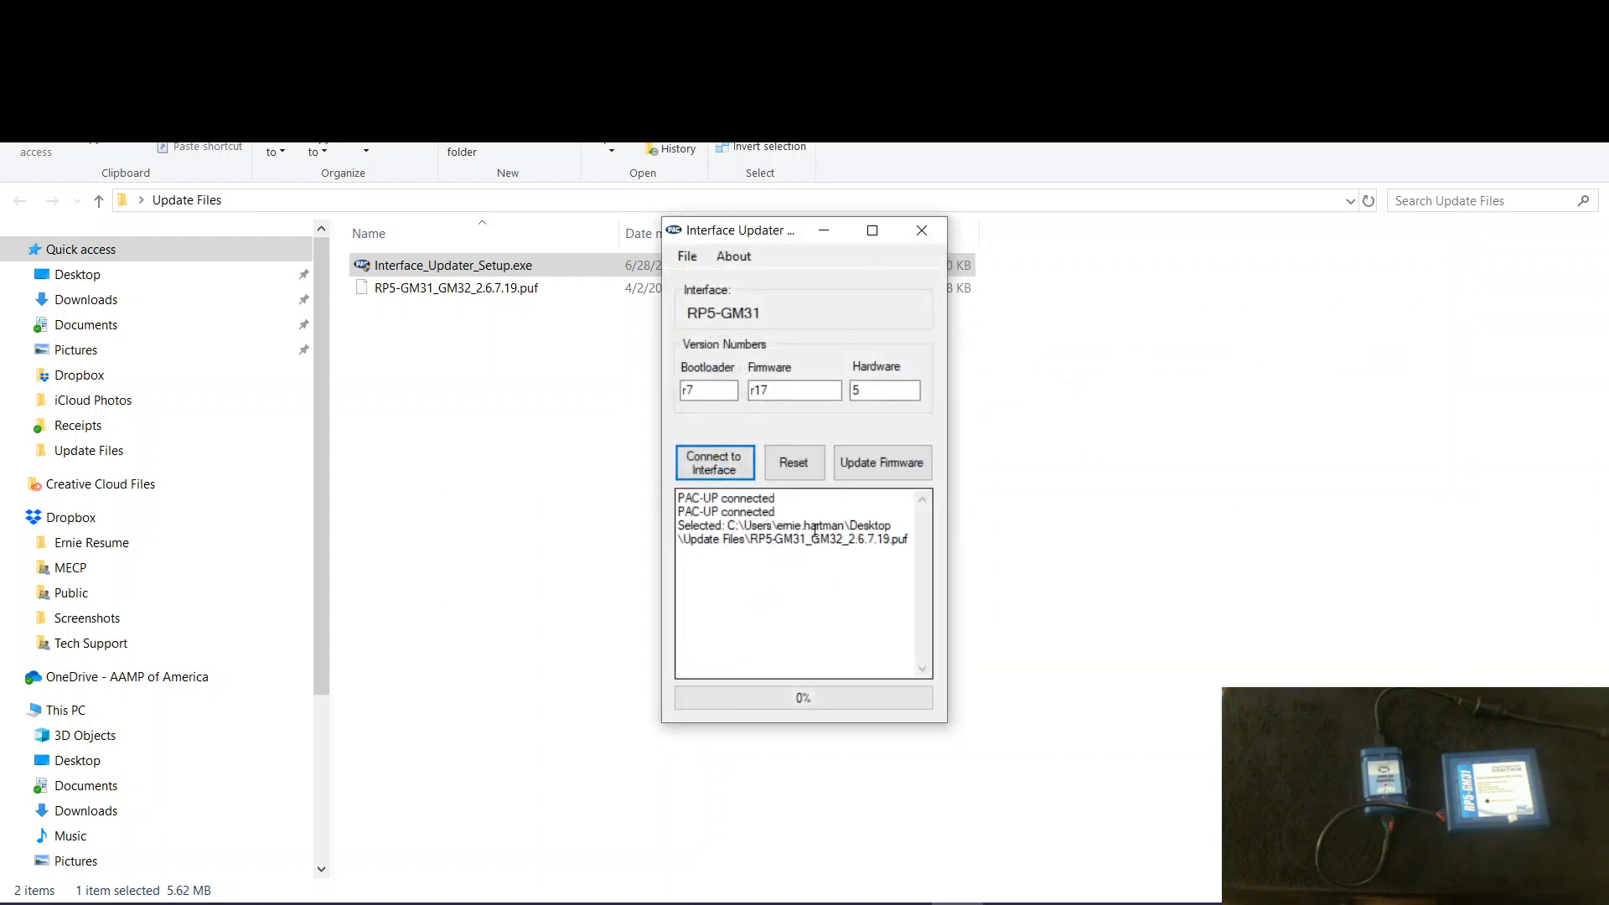
click(886, 461)
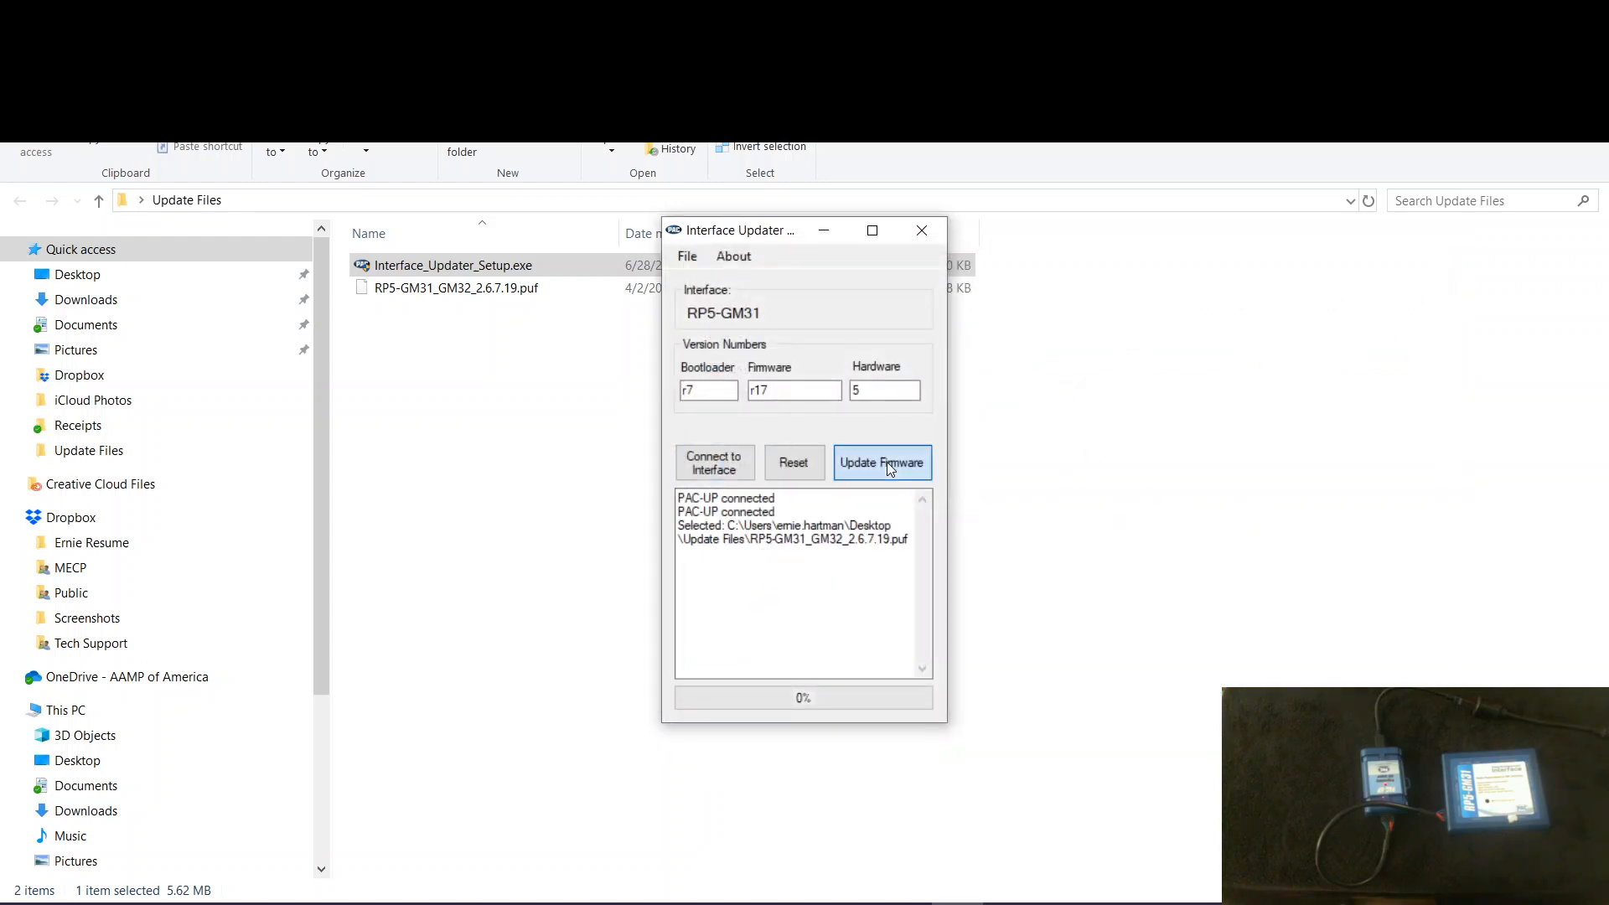